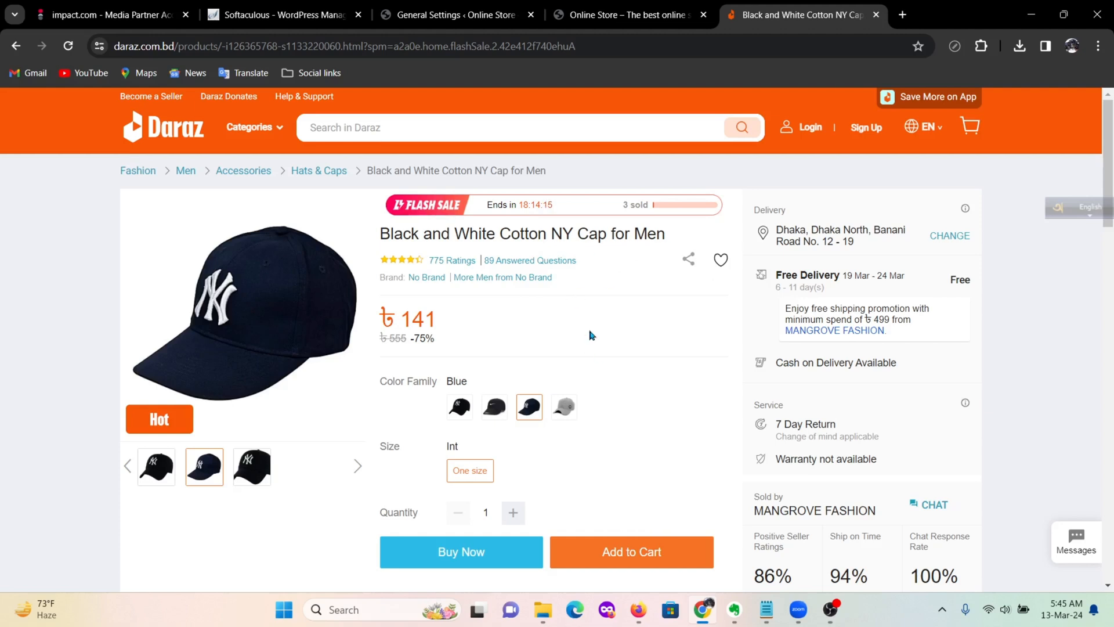
Switch to the WordPress dashboard and open the form for adding a new WooCommerce product
{"action": "left_click", "coordinate": [461, 16]}
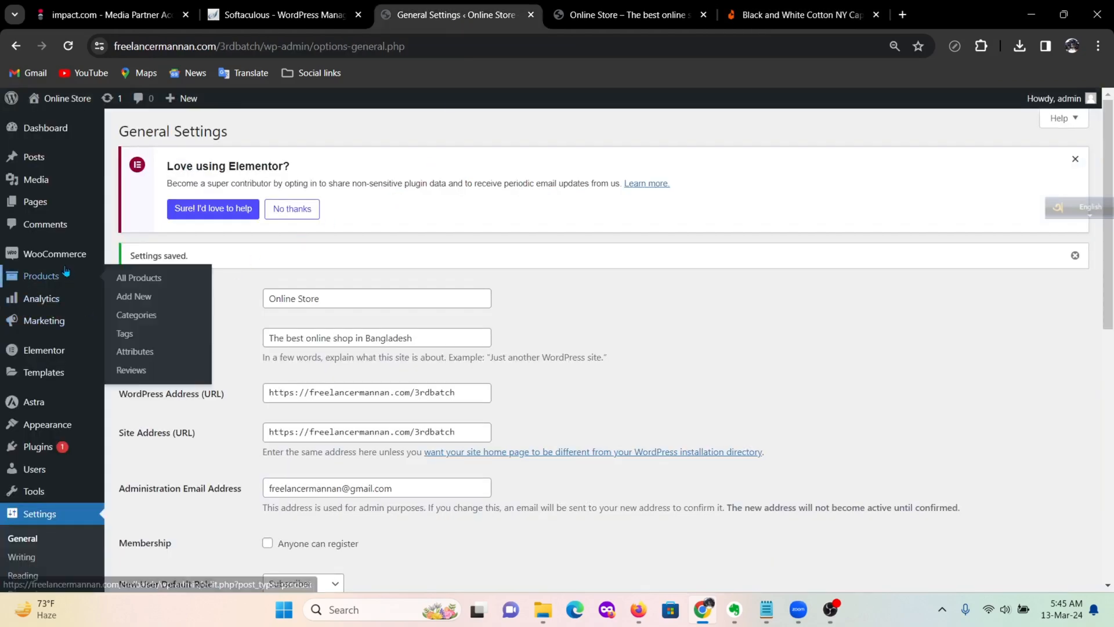
{"action": "scroll", "coordinate": [107, 354], "scroll_direction": "down", "scroll_amount": 2}
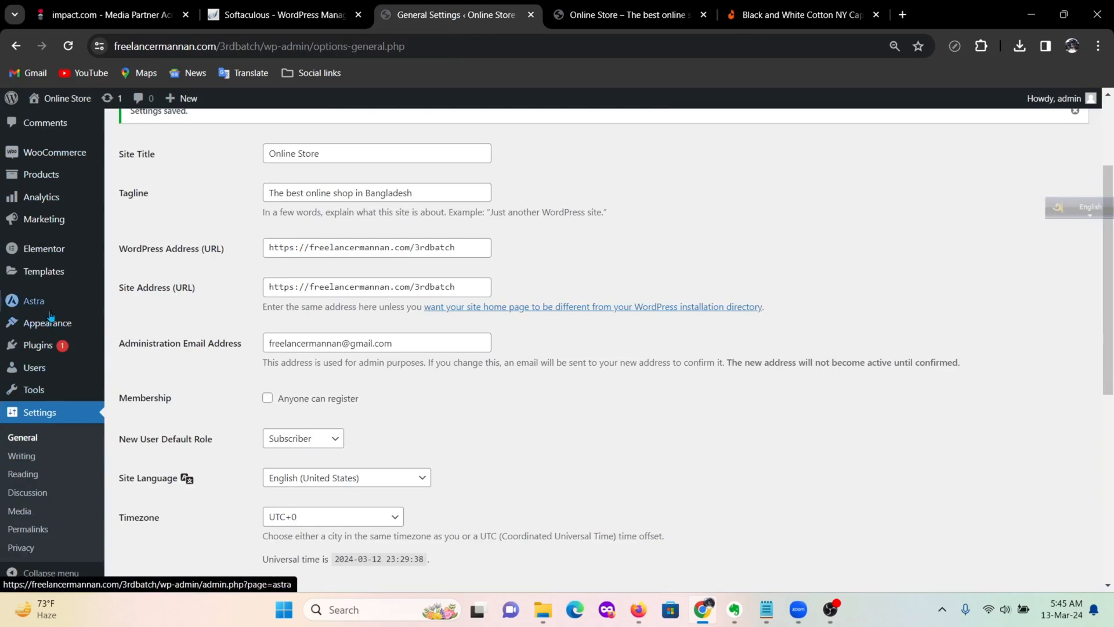
{"action": "scroll", "coordinate": [136, 355], "scroll_direction": "up", "scroll_amount": 2}
{"action": "mouse_move", "coordinate": [64, 283]}
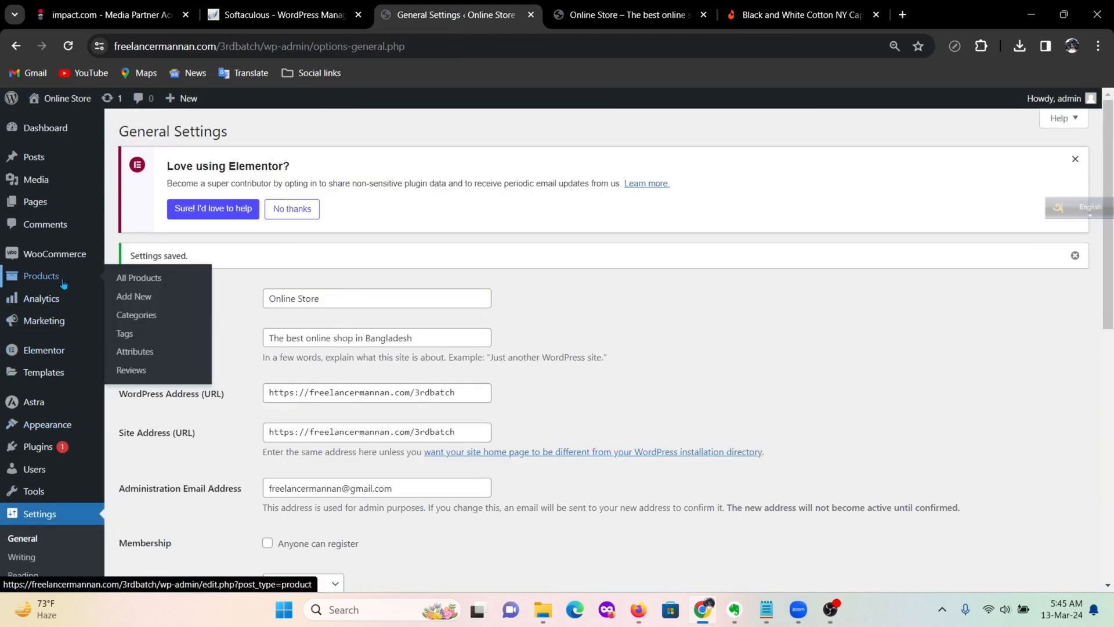
{"action": "left_click", "coordinate": [140, 298]}
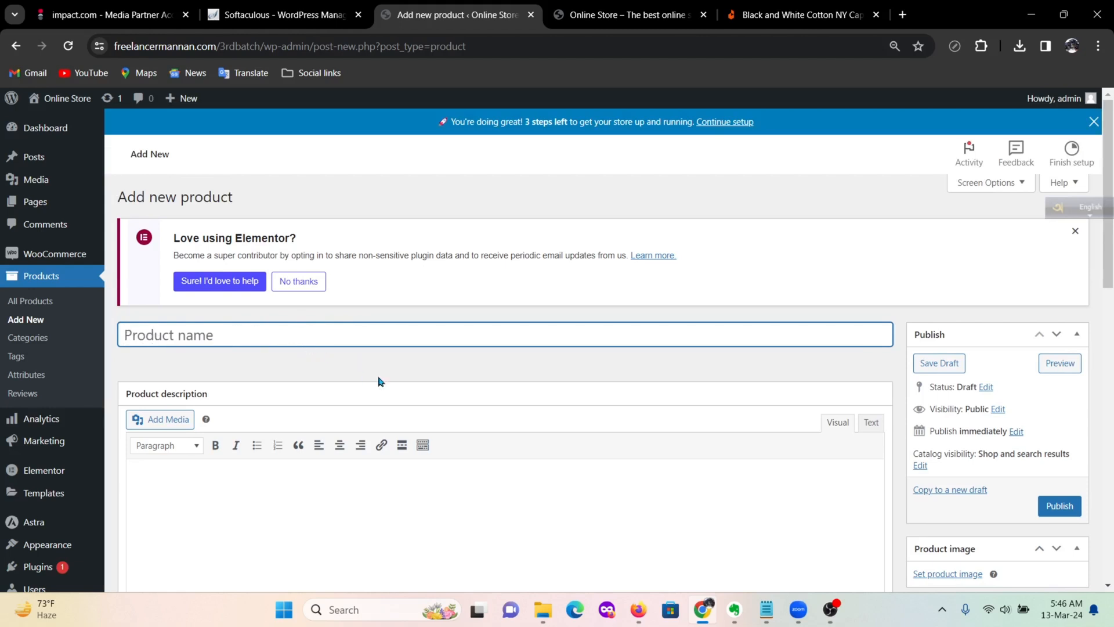
Examine the available product types and the Inventory stock options in the new product's data settings
{"action": "scroll", "coordinate": [378, 355], "scroll_direction": "down", "scroll_amount": 2}
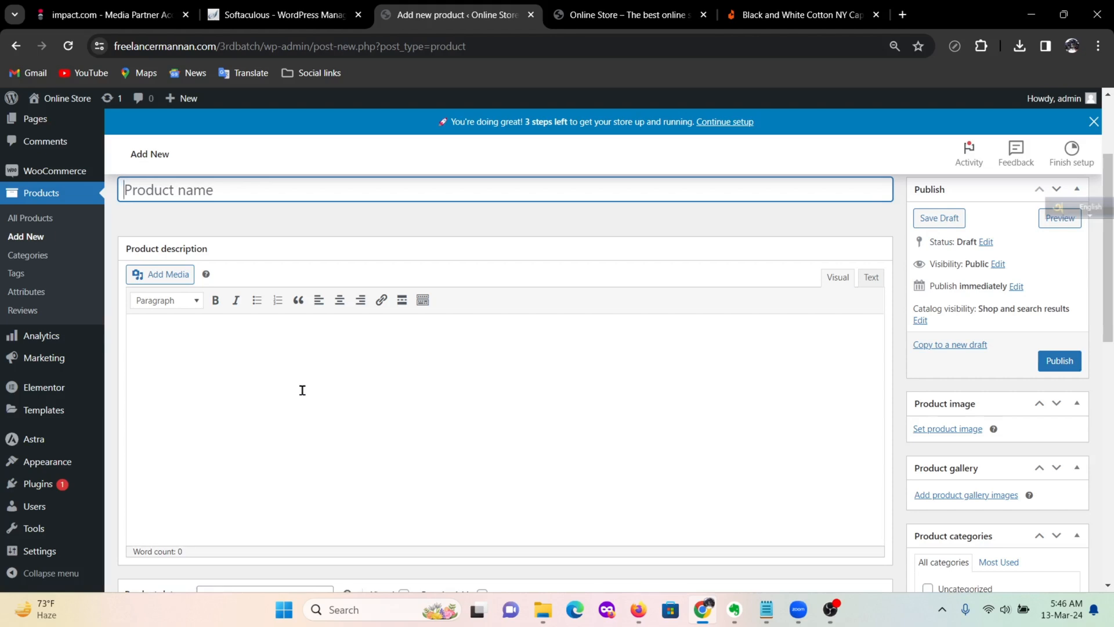
{"action": "scroll", "coordinate": [321, 405], "scroll_direction": "down", "scroll_amount": 4}
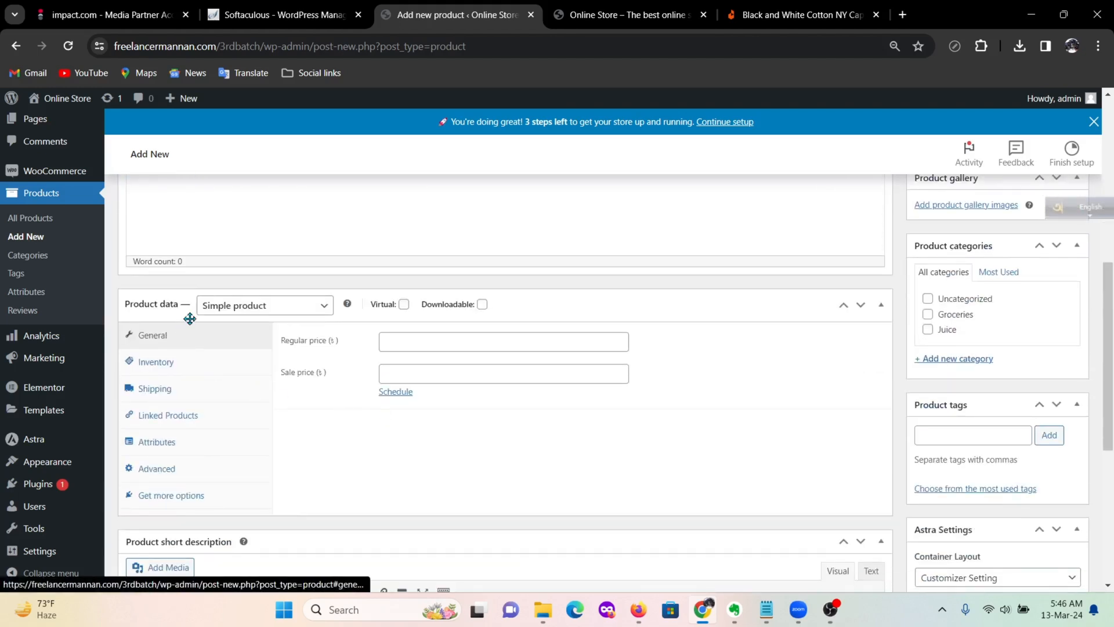
{"action": "left_click", "coordinate": [326, 308]}
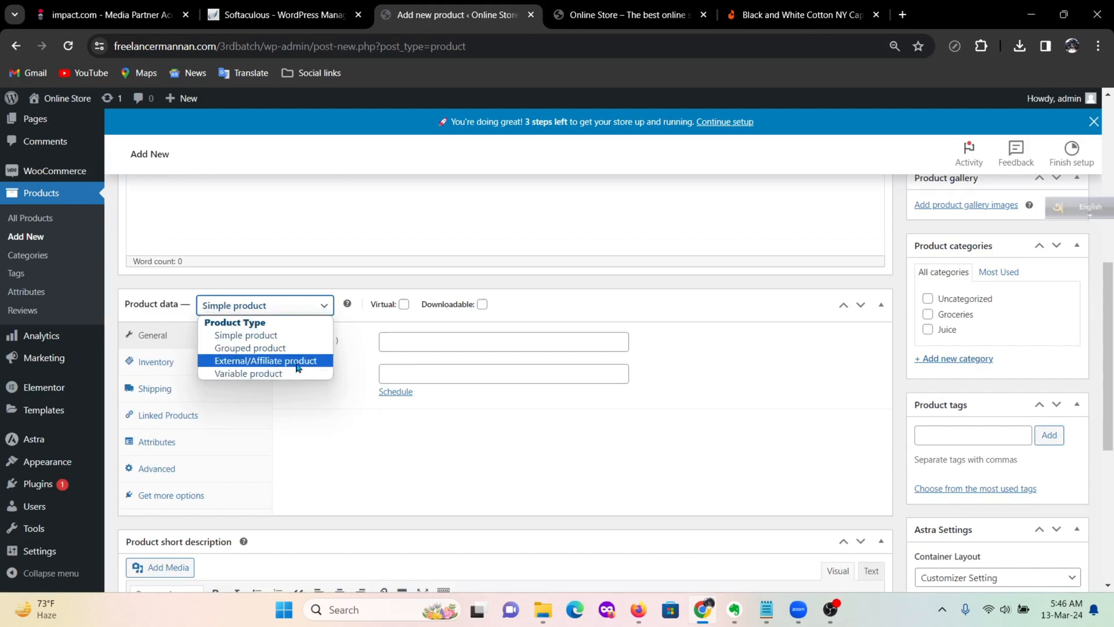
{"action": "left_click", "coordinate": [294, 304]}
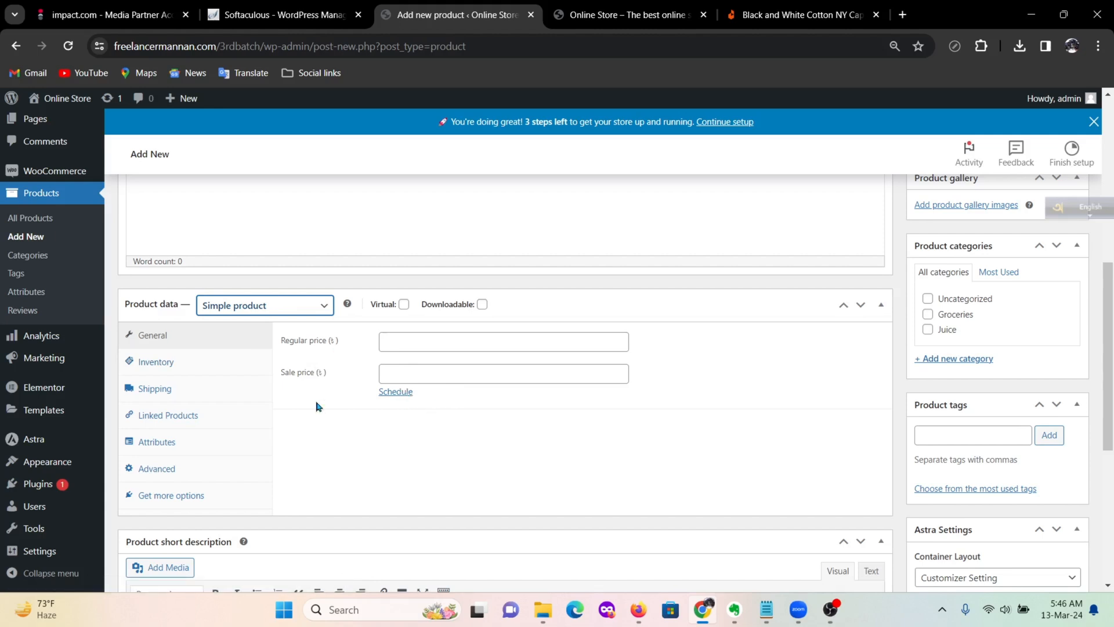
{"action": "left_click", "coordinate": [155, 364]}
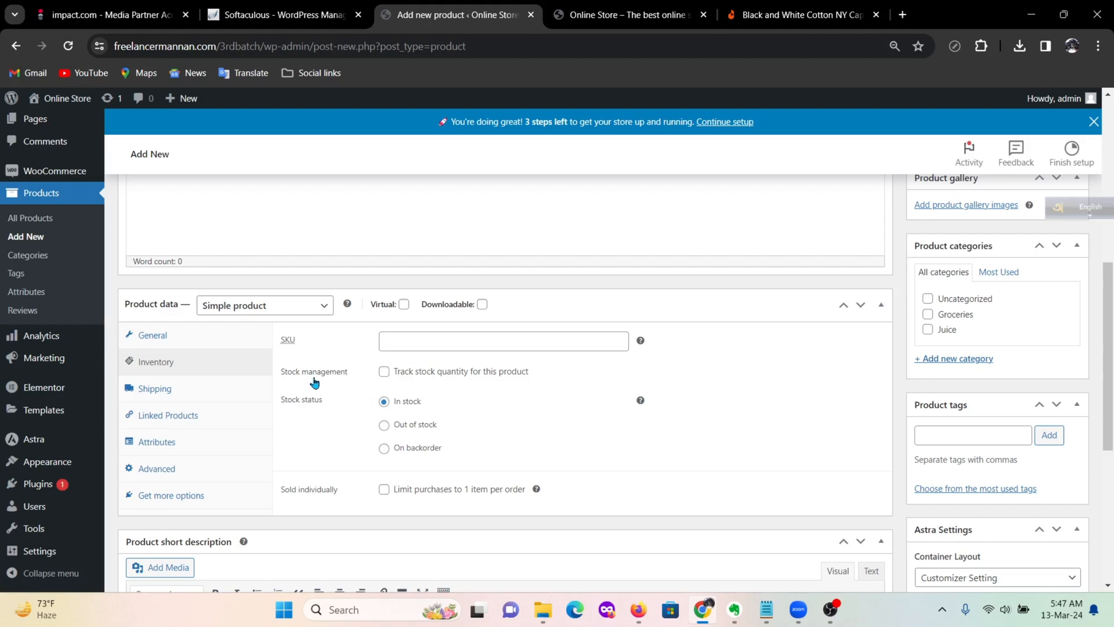
{"action": "left_click", "coordinate": [383, 373]}
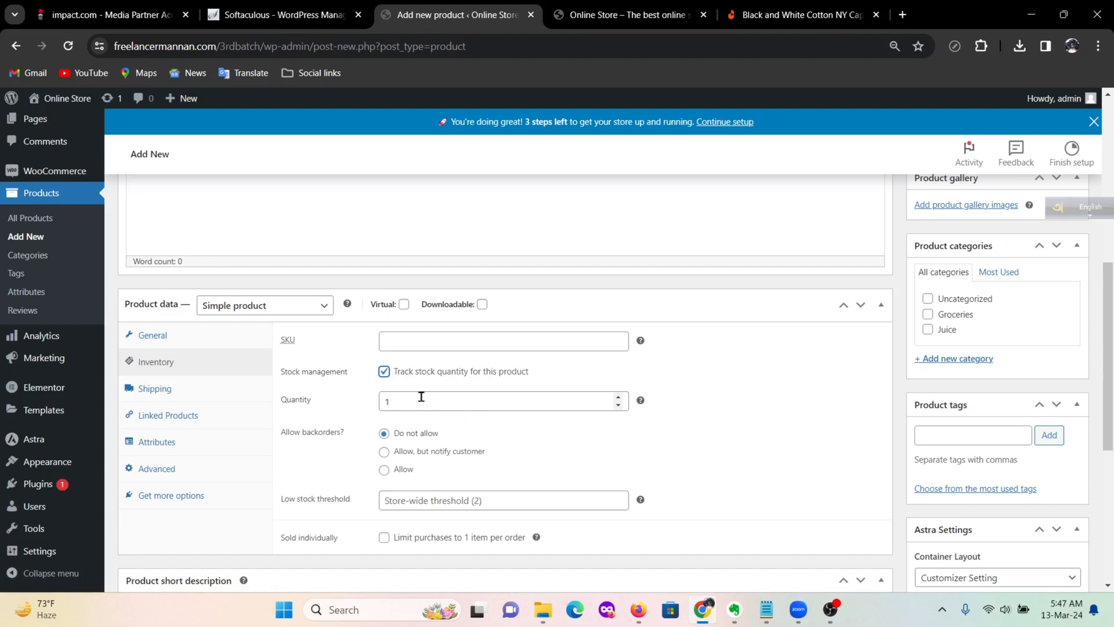
{"action": "left_click", "coordinate": [384, 372]}
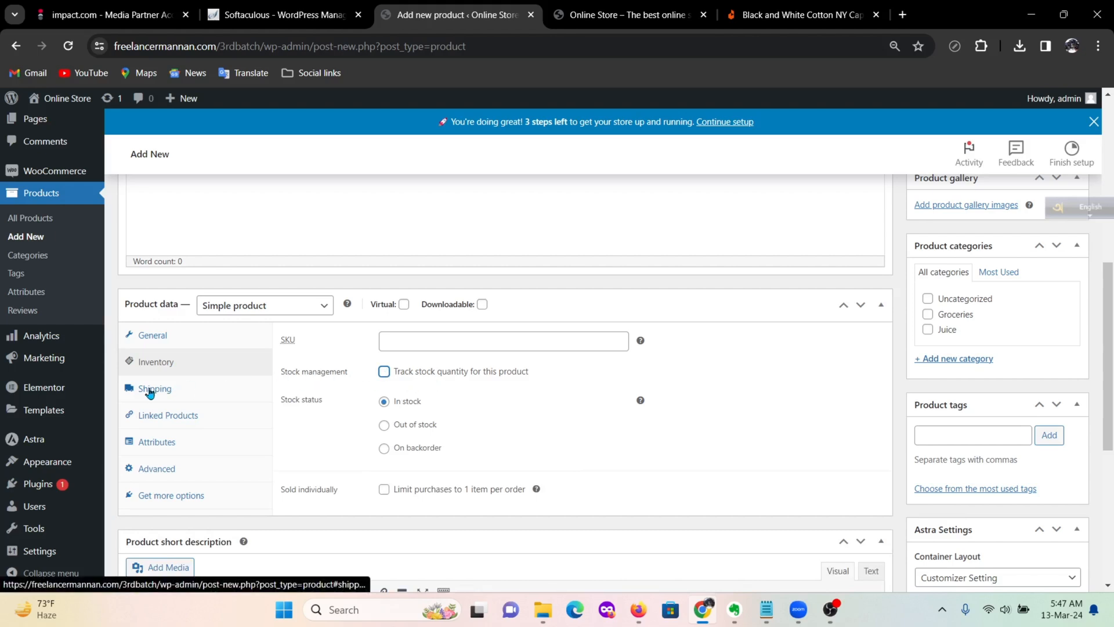
Examine the Shipping, Linked Products, Attributes, Advanced and Get more options sections of the product data
{"action": "left_click", "coordinate": [150, 392]}
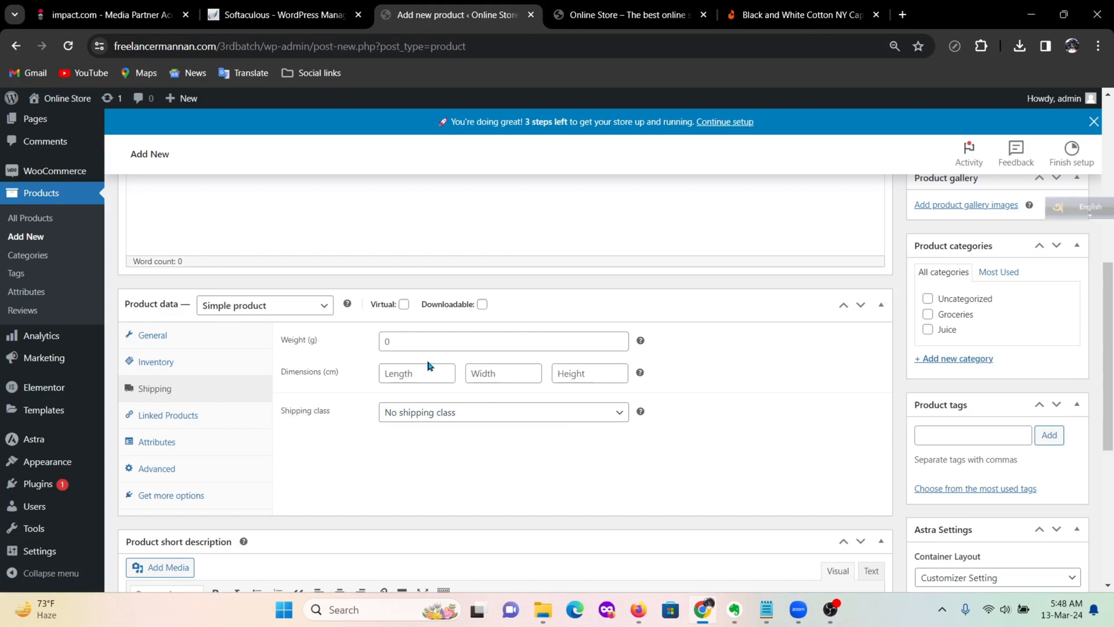
{"action": "left_click", "coordinate": [174, 416]}
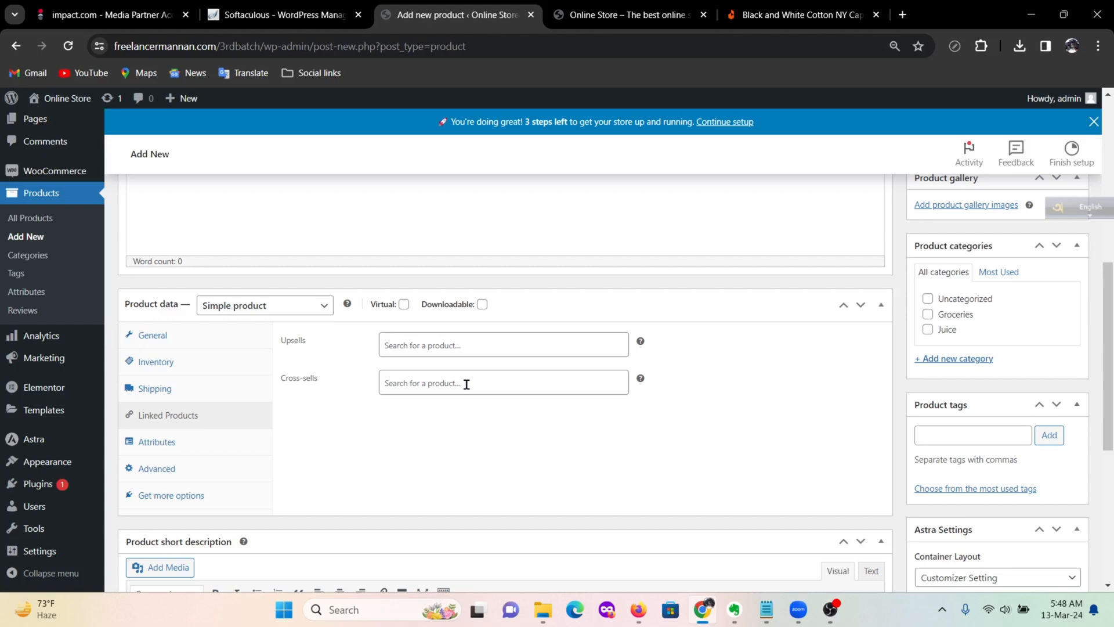
{"action": "left_click", "coordinate": [169, 445]}
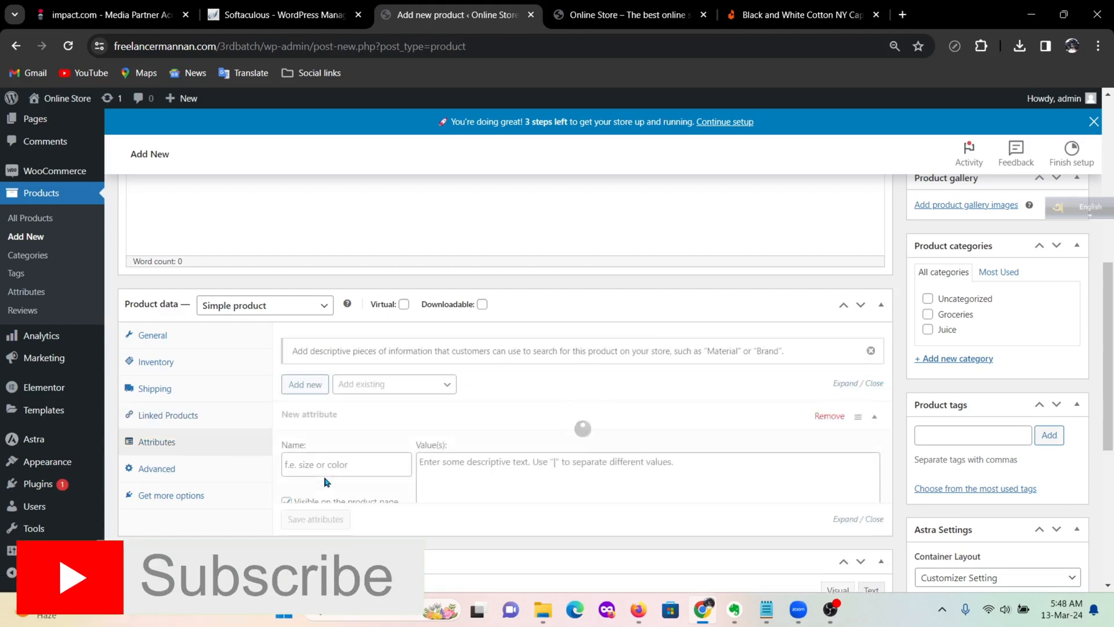
{"action": "left_click", "coordinate": [157, 469]}
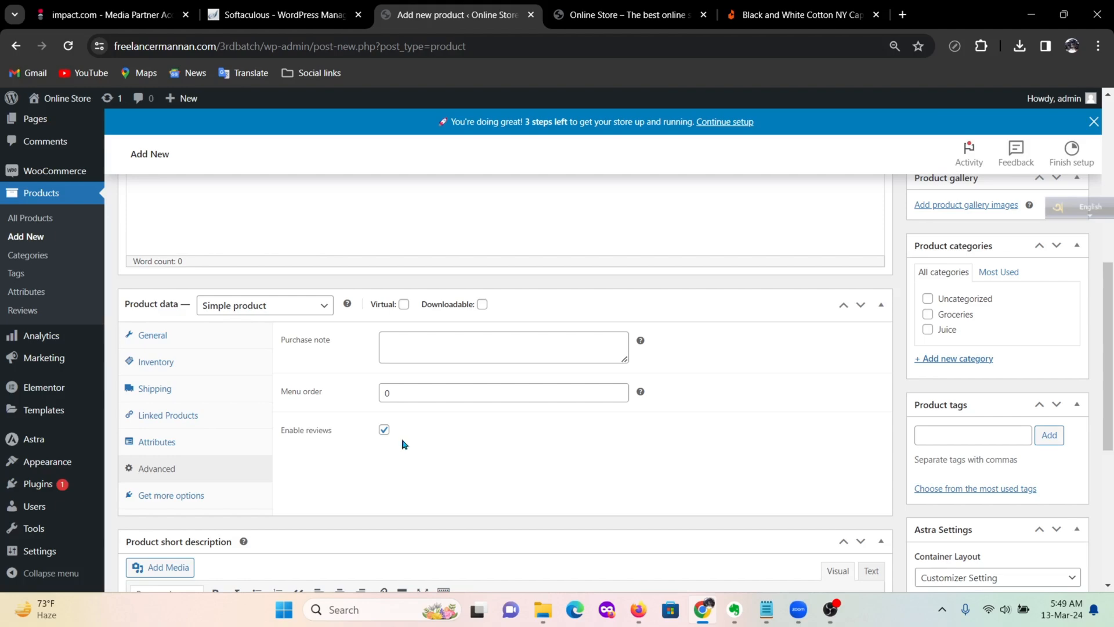
{"action": "scroll", "coordinate": [383, 418], "scroll_direction": "down", "scroll_amount": 3}
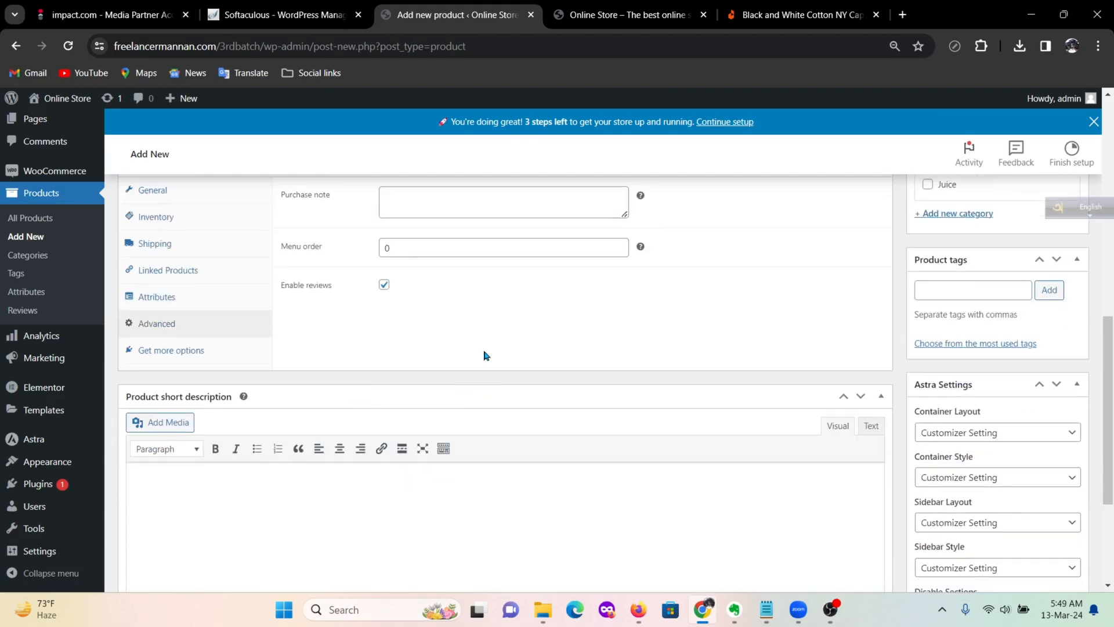
{"action": "scroll", "coordinate": [471, 369], "scroll_direction": "up", "scroll_amount": 1}
{"action": "scroll", "coordinate": [468, 369], "scroll_direction": "up", "scroll_amount": 2}
{"action": "scroll", "coordinate": [492, 415], "scroll_direction": "down", "scroll_amount": 3}
{"action": "left_click", "coordinate": [192, 353]}
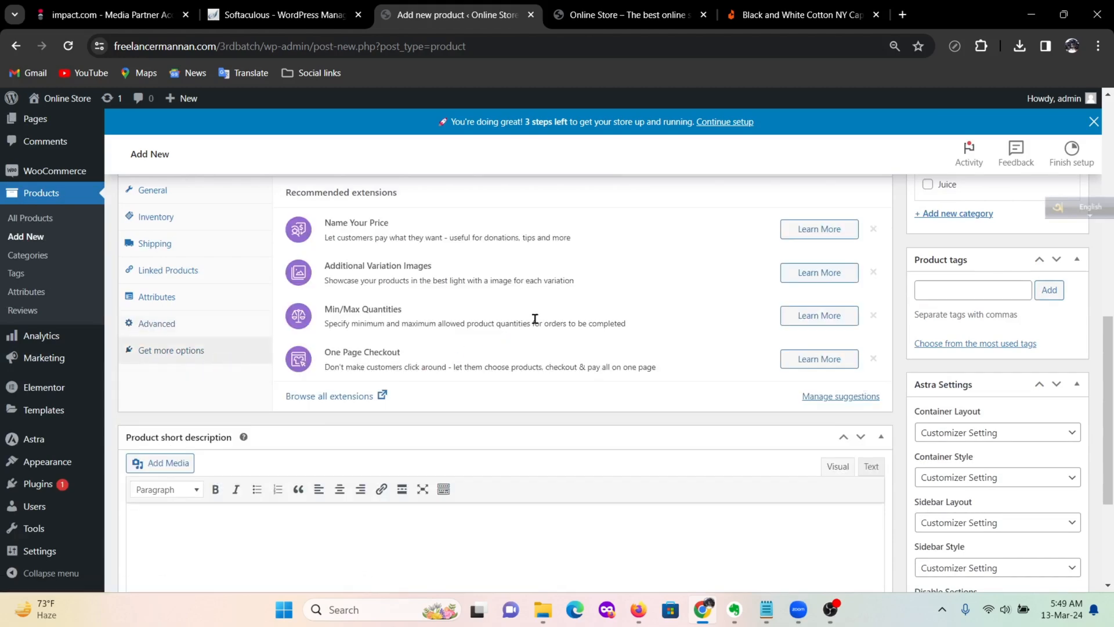
{"action": "scroll", "coordinate": [504, 320], "scroll_direction": "down", "scroll_amount": 2}
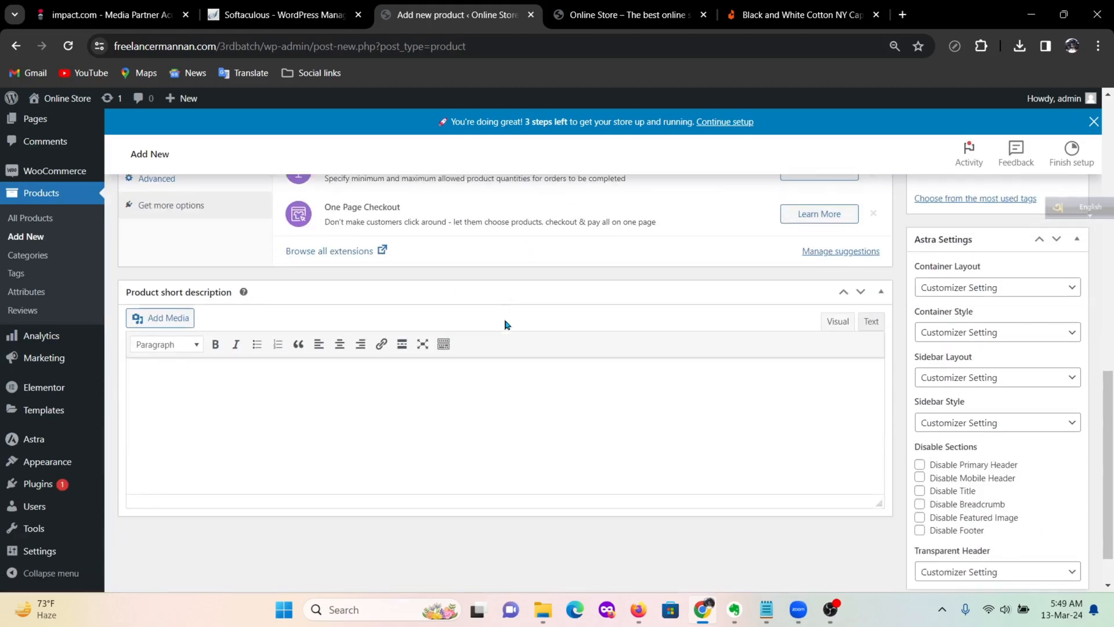
{"action": "scroll", "coordinate": [580, 338], "scroll_direction": "up", "scroll_amount": 3}
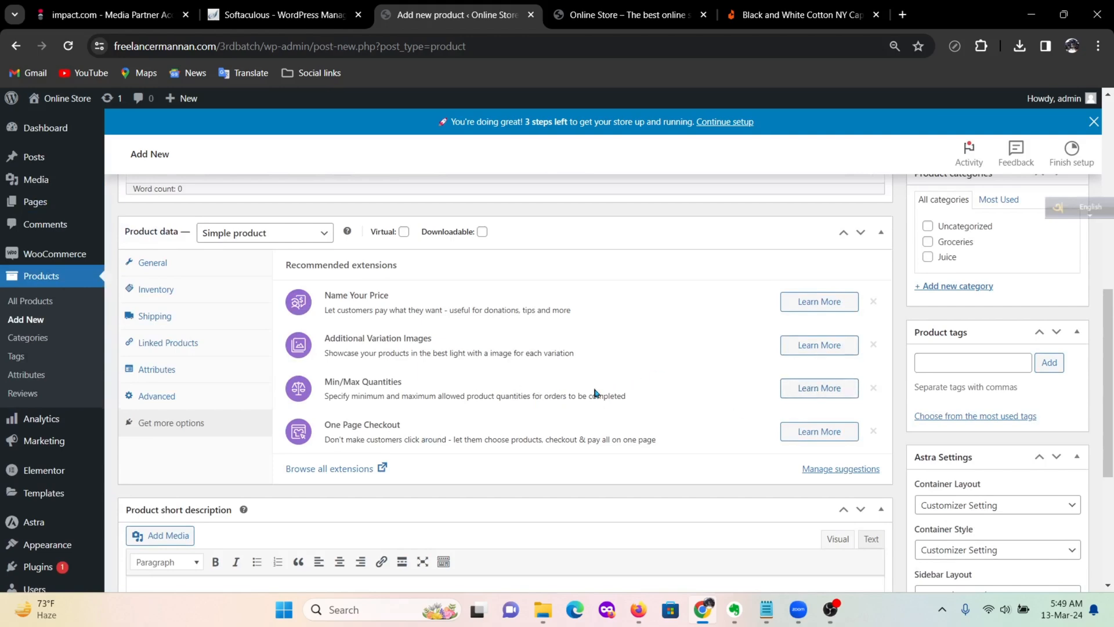
Examine the form's short description, product image, gallery, categories, tags and Astra settings areas
{"action": "scroll", "coordinate": [638, 406], "scroll_direction": "down", "scroll_amount": 3}
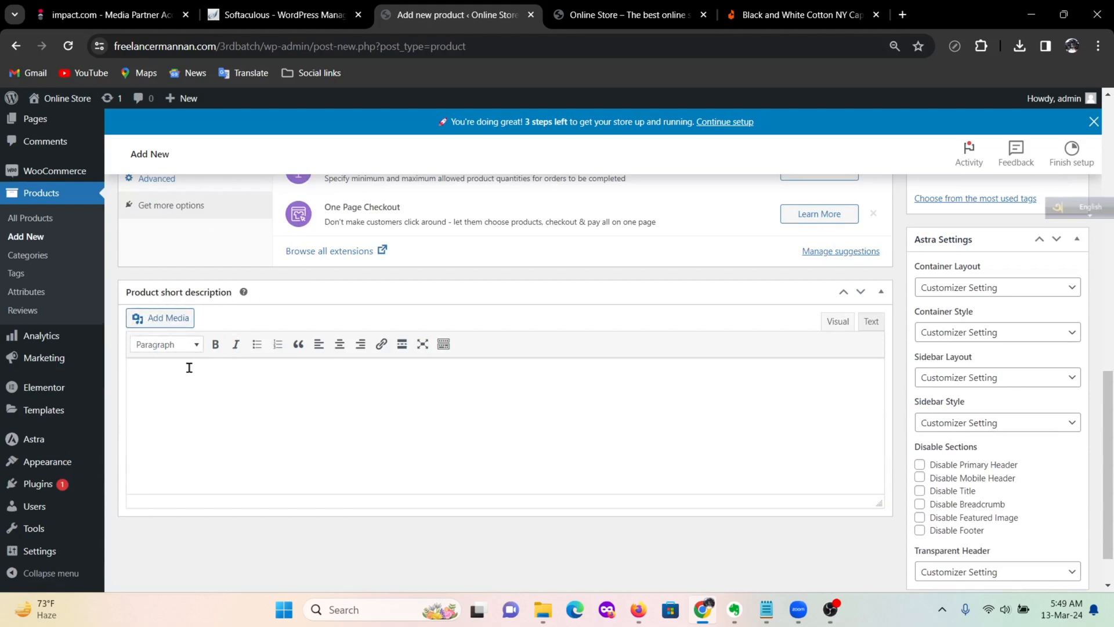
{"action": "left_click", "coordinate": [172, 384]}
{"action": "scroll", "coordinate": [738, 398], "scroll_direction": "up", "scroll_amount": 8}
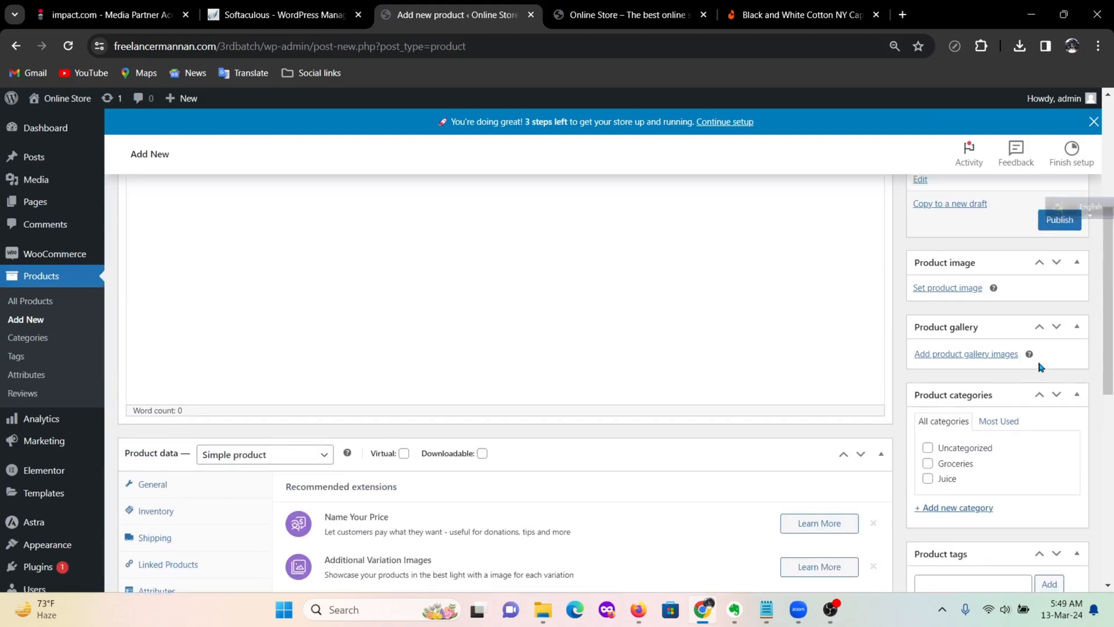
{"action": "scroll", "coordinate": [1020, 451], "scroll_direction": "down", "scroll_amount": 2}
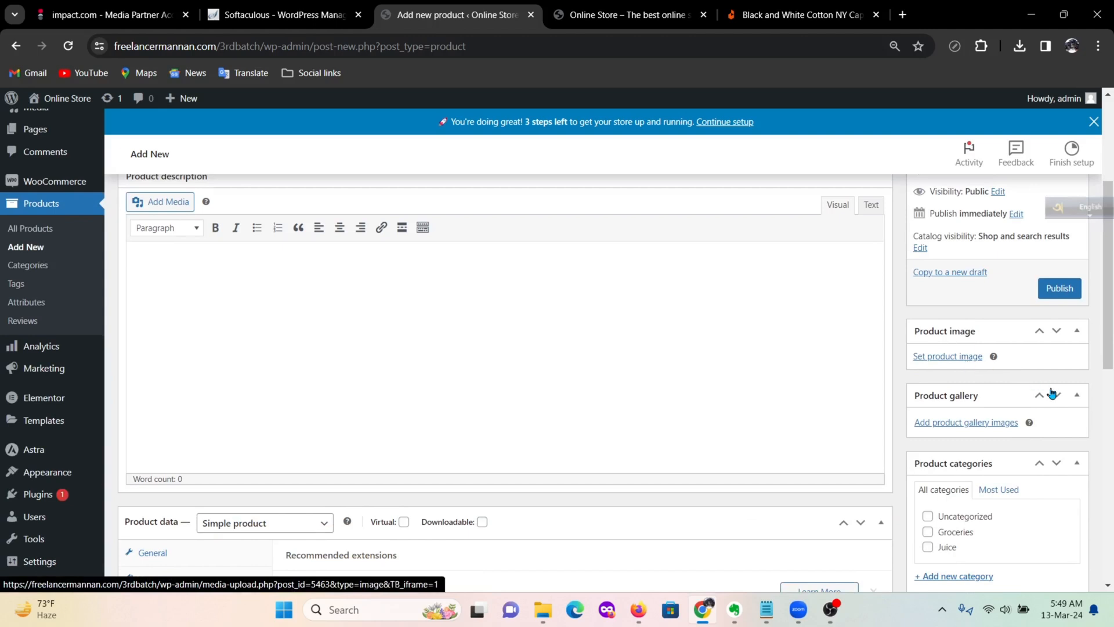
{"action": "scroll", "coordinate": [1033, 398], "scroll_direction": "down", "scroll_amount": 3}
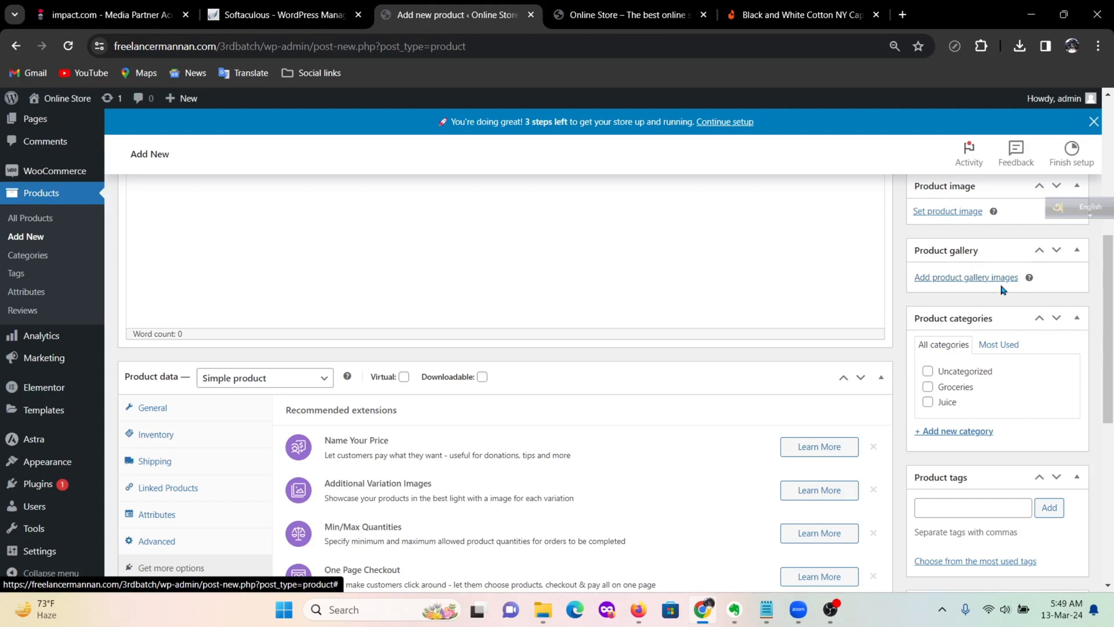
{"action": "scroll", "coordinate": [998, 287], "scroll_direction": "down", "scroll_amount": 1}
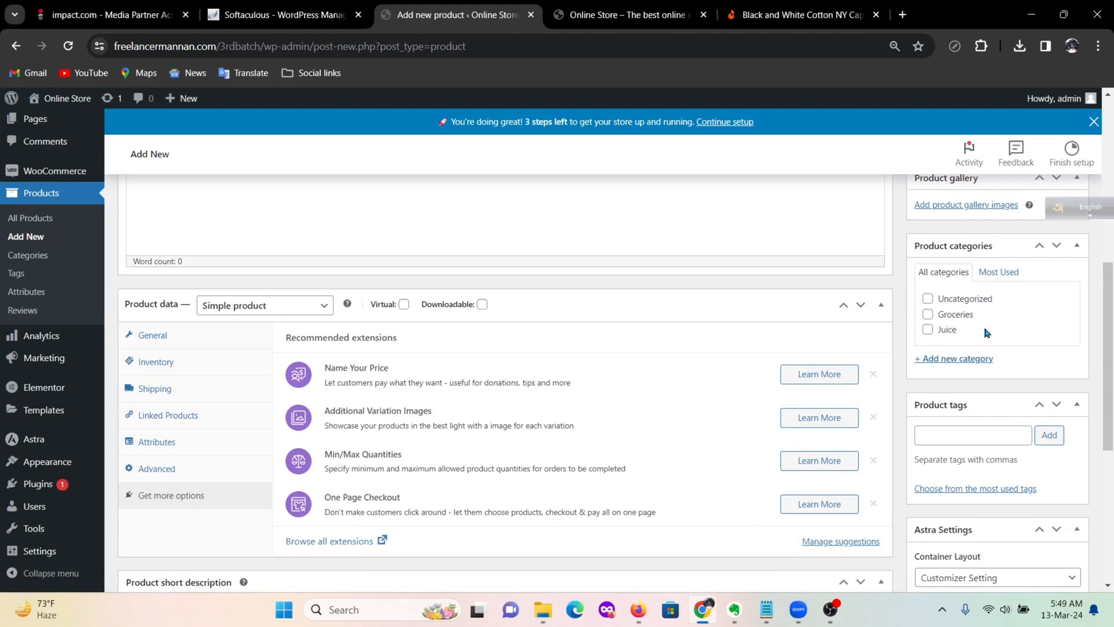
{"action": "scroll", "coordinate": [1013, 381], "scroll_direction": "down", "scroll_amount": 1}
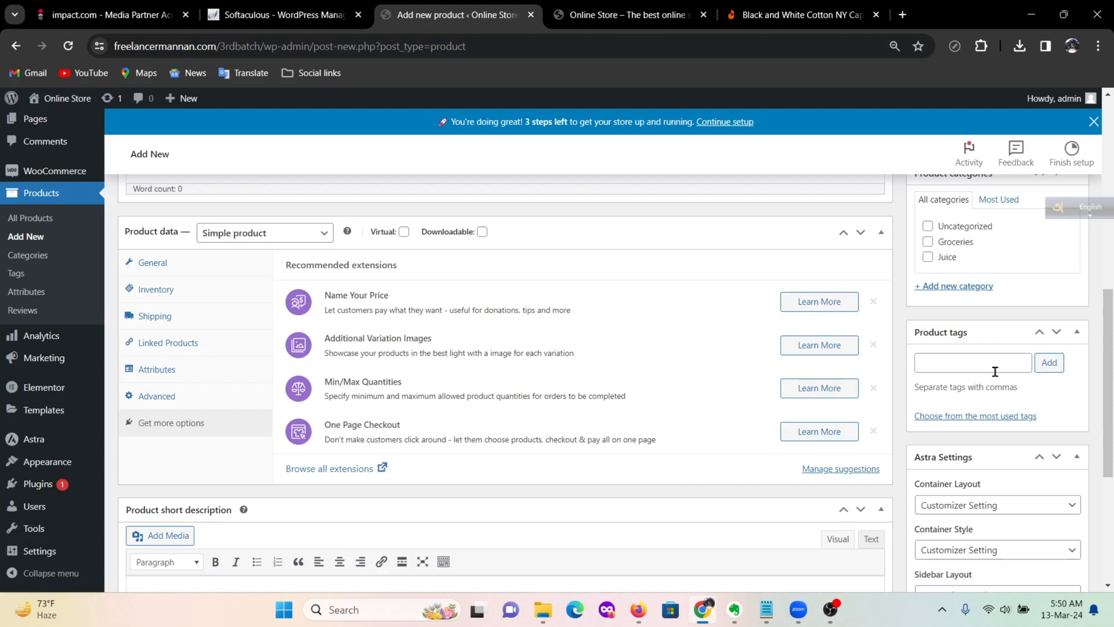
{"action": "left_click", "coordinate": [952, 360]}
{"action": "scroll", "coordinate": [1012, 361], "scroll_direction": "down", "scroll_amount": 4}
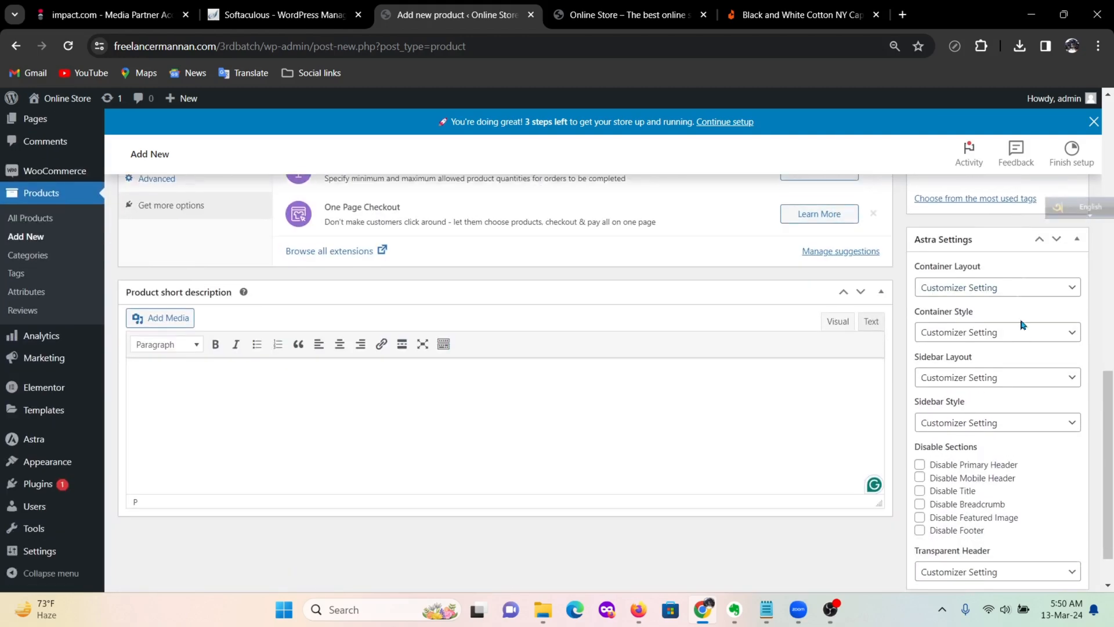
{"action": "scroll", "coordinate": [1016, 492], "scroll_direction": "down", "scroll_amount": 1}
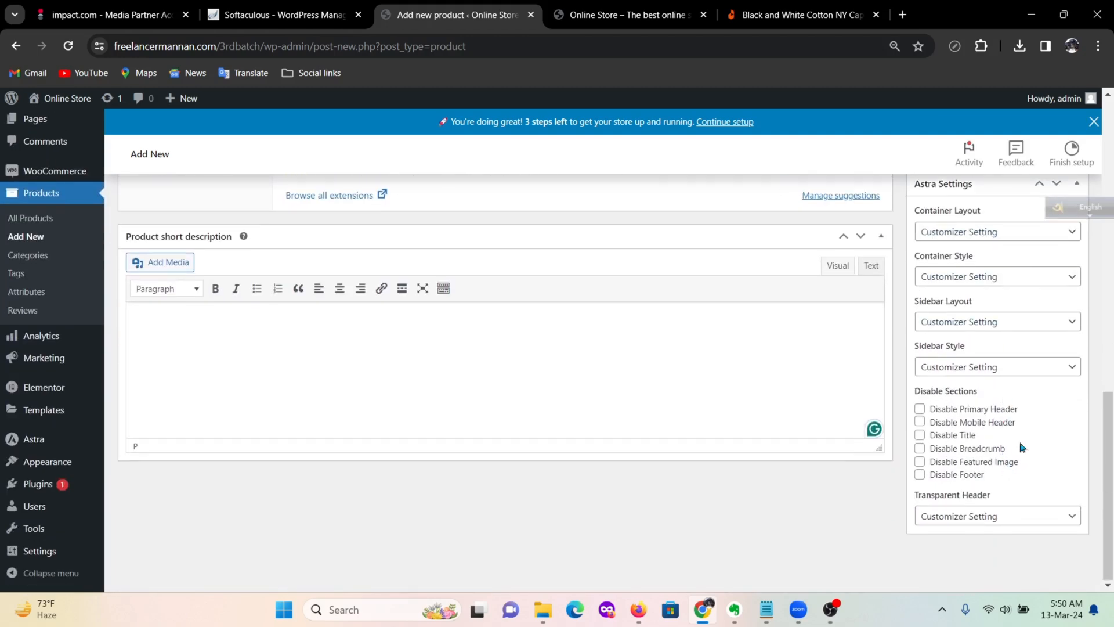
{"action": "scroll", "coordinate": [981, 311], "scroll_direction": "up", "scroll_amount": 5}
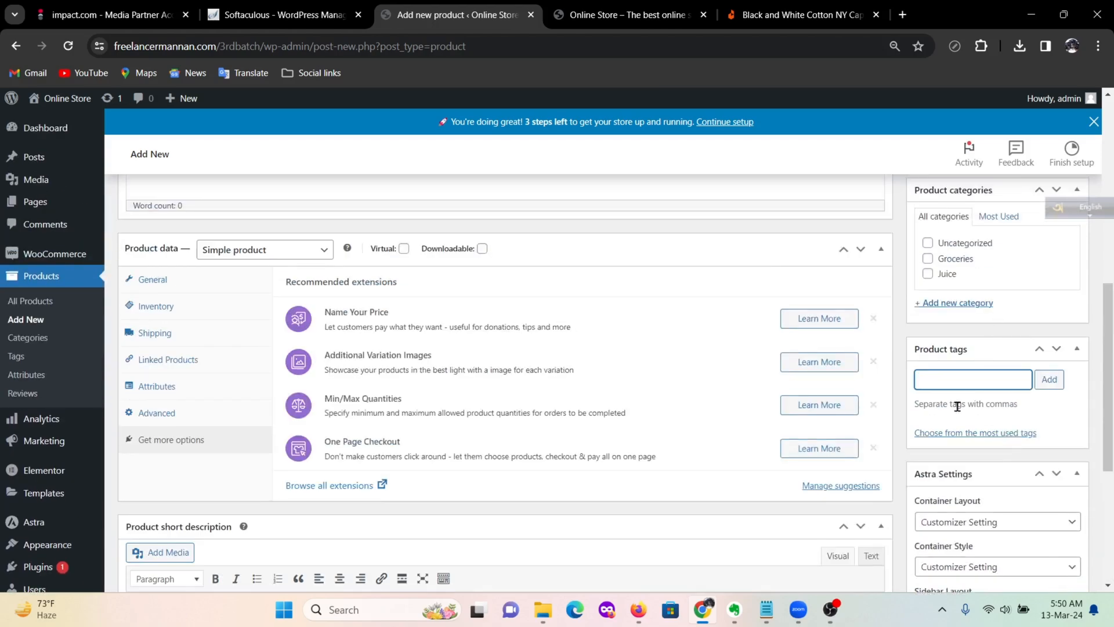
{"action": "scroll", "coordinate": [922, 383], "scroll_direction": "up", "scroll_amount": 9}
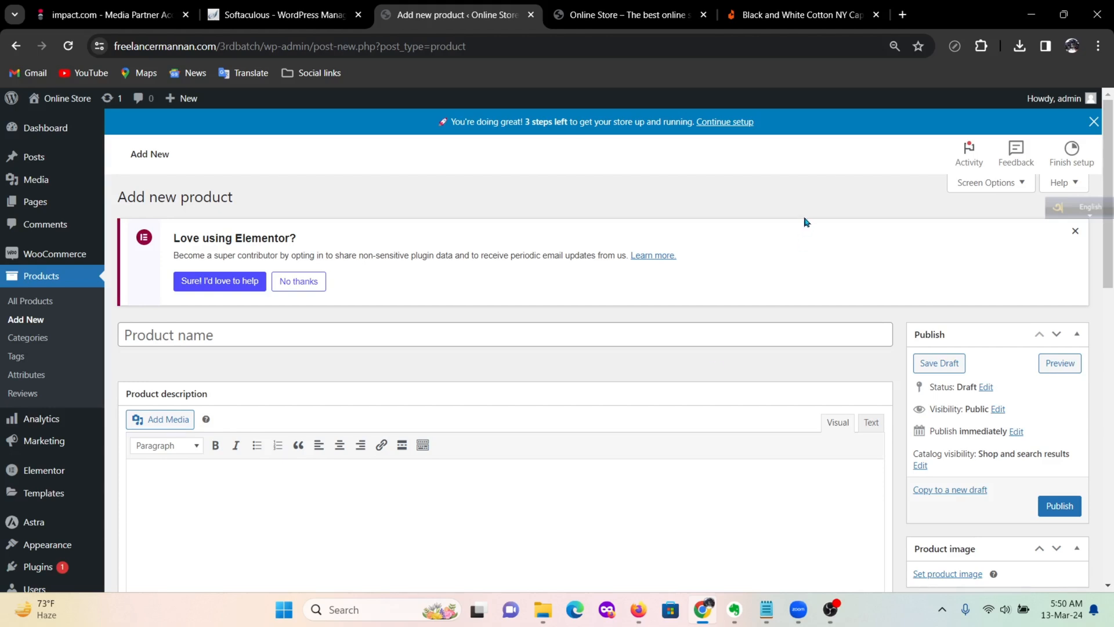
Copy the cap's title from the Daraz product page and move that browser tab beside the Add new product tab
{"action": "left_click", "coordinate": [783, 14]}
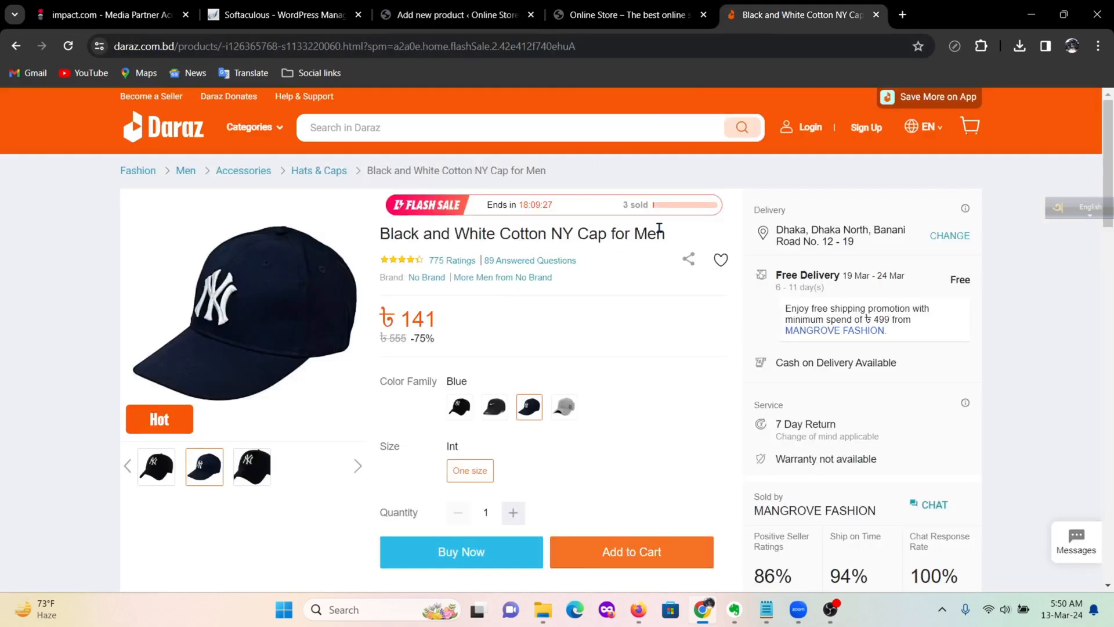
{"action": "left_click_drag", "start_coordinate": [666, 234], "coordinate": [378, 232]}
{"action": "key", "text": "ctrl+c"}
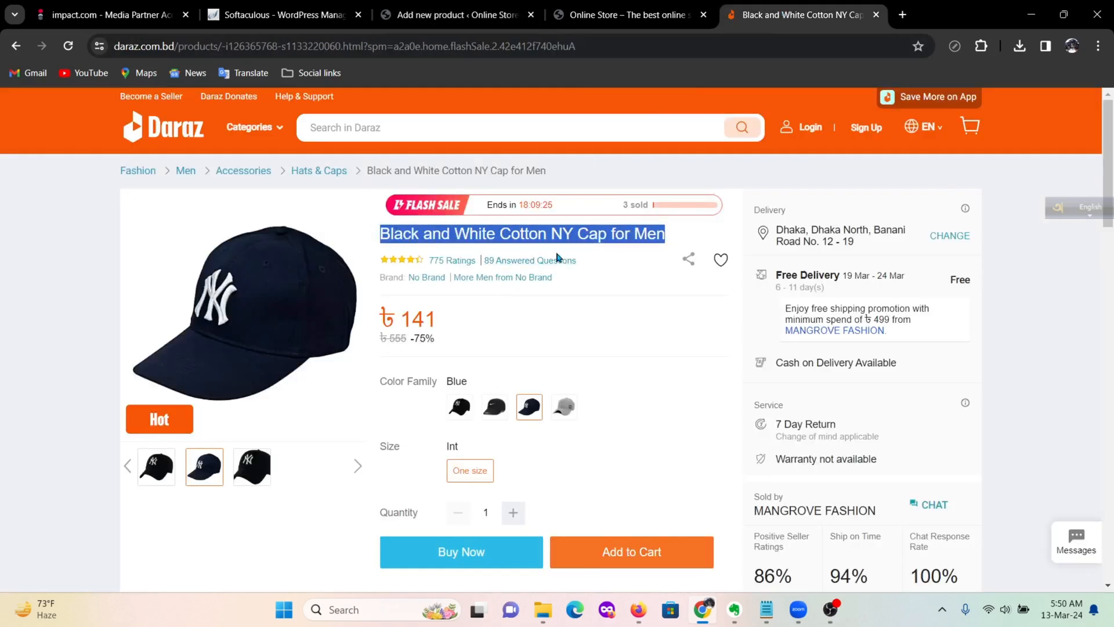
{"action": "left_click", "coordinate": [612, 12]}
{"action": "left_click", "coordinate": [418, 15]}
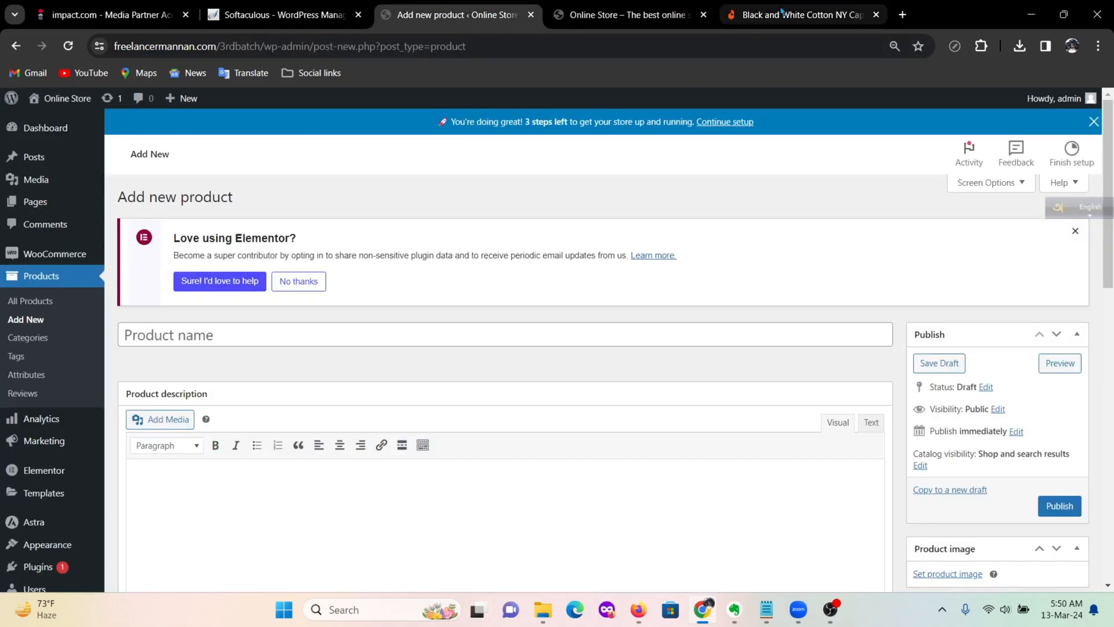
{"action": "left_click_drag", "start_coordinate": [801, 15], "coordinate": [633, 15]}
Paste "Black and White Cotton NY Cap for Men" as the product name in the new product form
{"action": "left_click", "coordinate": [418, 14]}
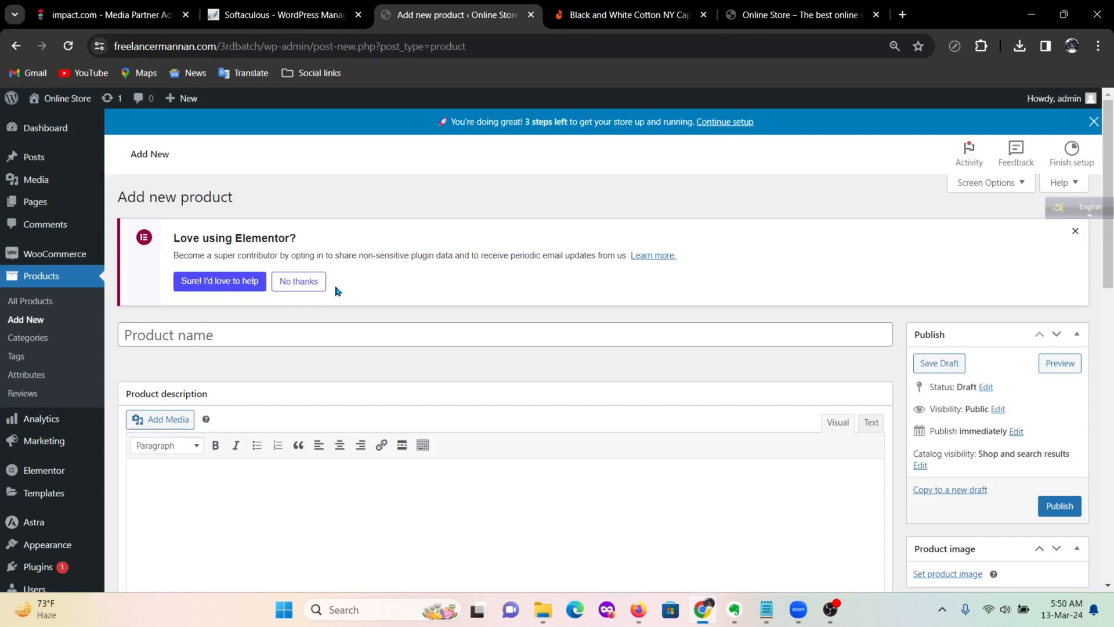
{"action": "left_click", "coordinate": [245, 328]}
{"action": "key", "text": "ctrl+v"}
Copy the bulleted product details of the NY cap, in both columns, from its Daraz product page
{"action": "scroll", "coordinate": [540, 356], "scroll_direction": "down", "scroll_amount": 3}
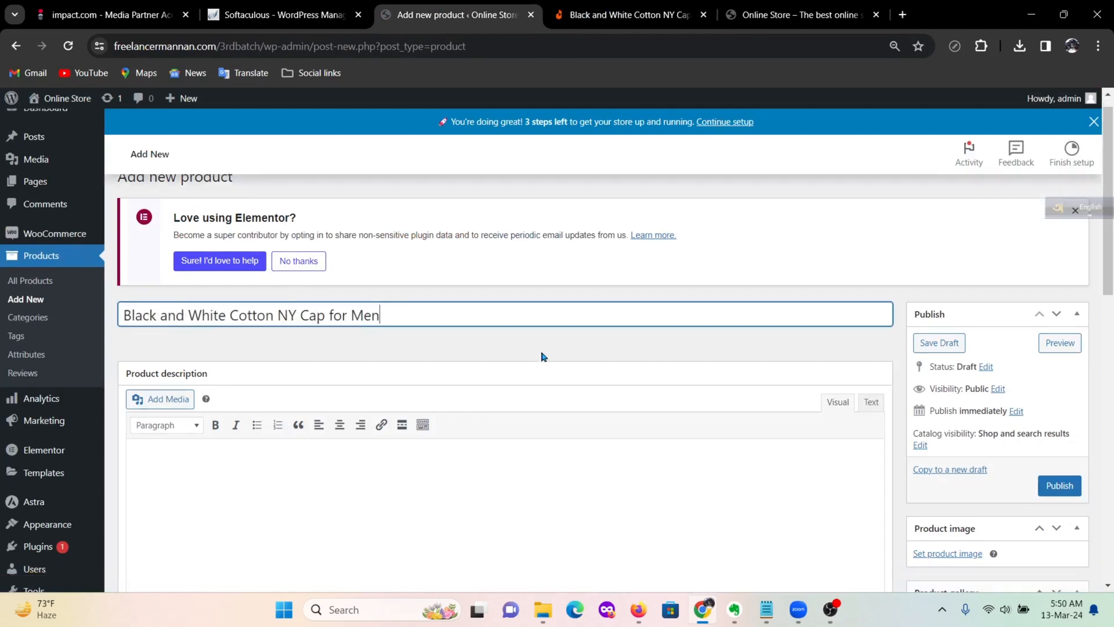
{"action": "left_click", "coordinate": [750, 18]}
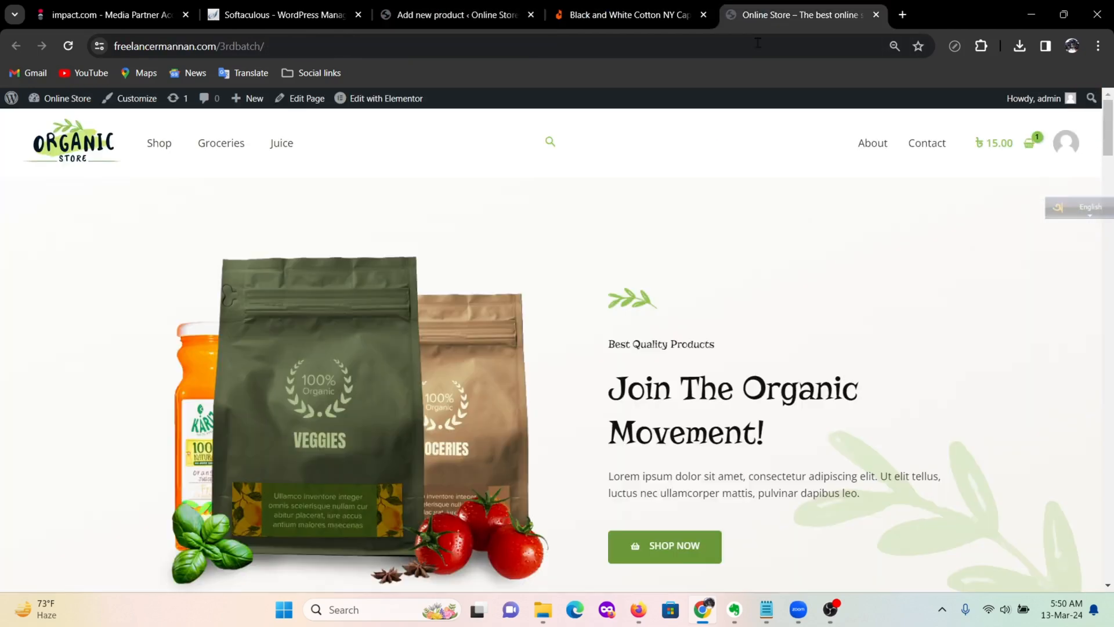
{"action": "left_click", "coordinate": [630, 14]}
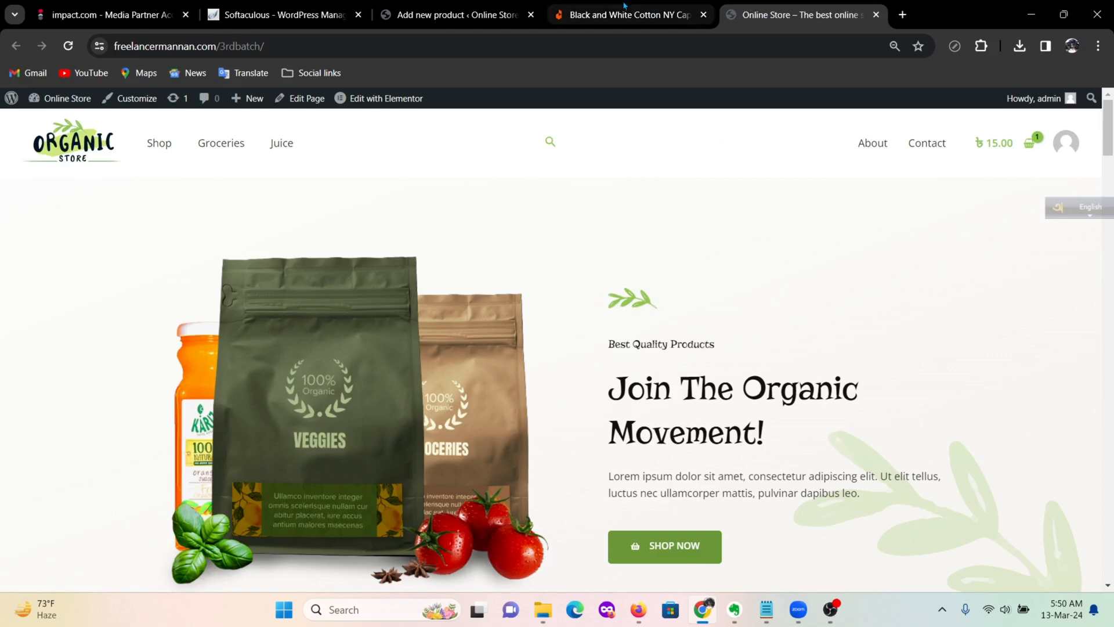
{"action": "scroll", "coordinate": [545, 296], "scroll_direction": "down", "scroll_amount": 10}
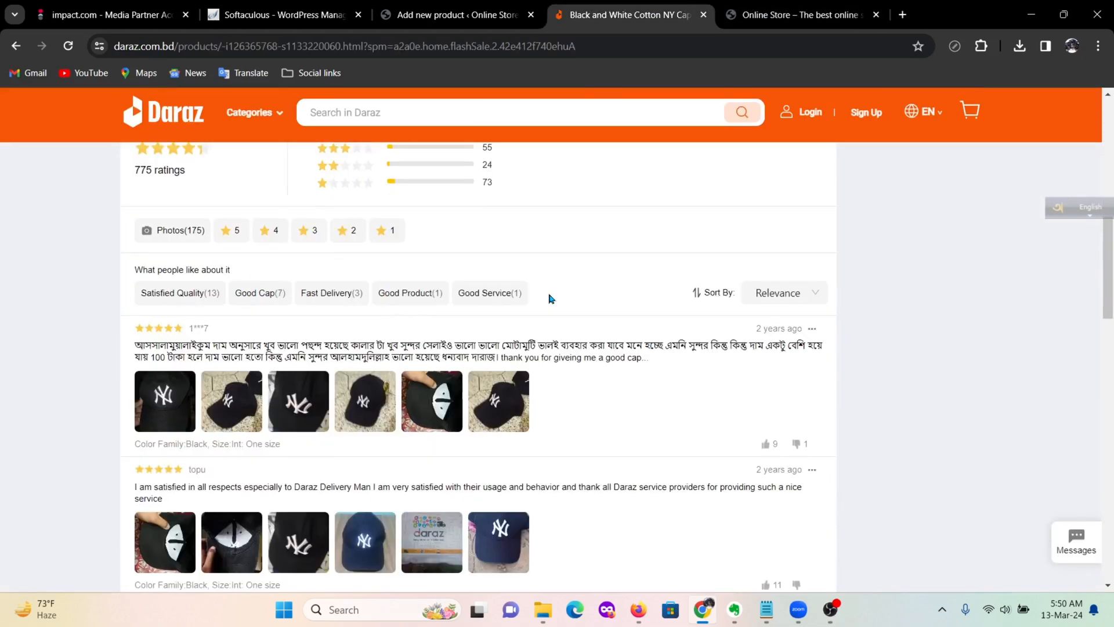
{"action": "scroll", "coordinate": [489, 306], "scroll_direction": "down", "scroll_amount": 10}
{"action": "scroll", "coordinate": [585, 308], "scroll_direction": "up", "scroll_amount": 4}
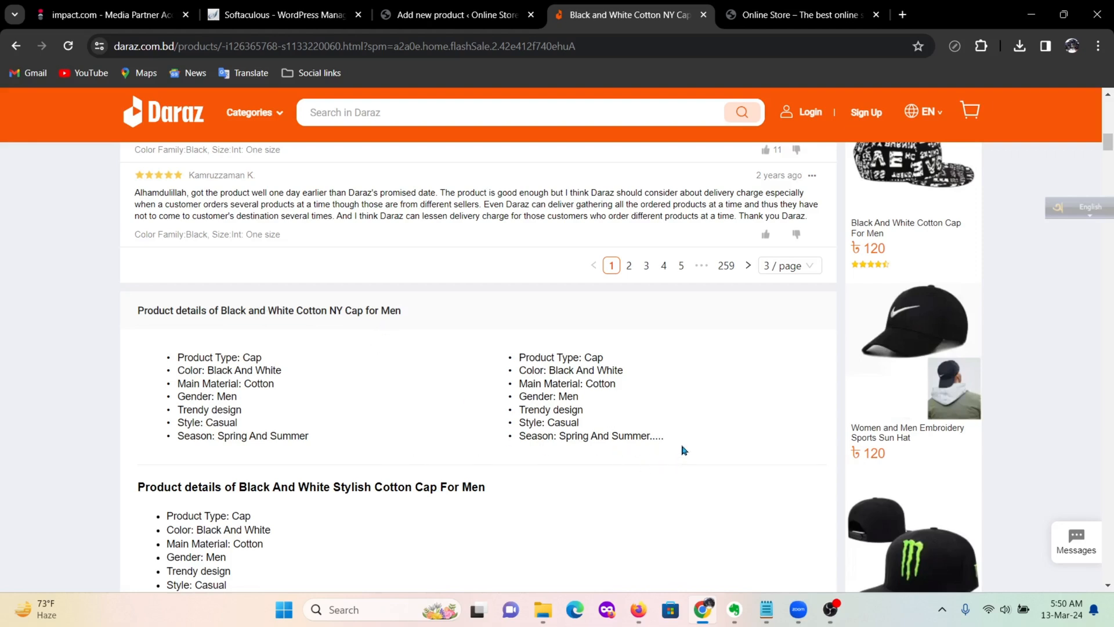
{"action": "left_click_drag", "start_coordinate": [684, 450], "coordinate": [158, 362]}
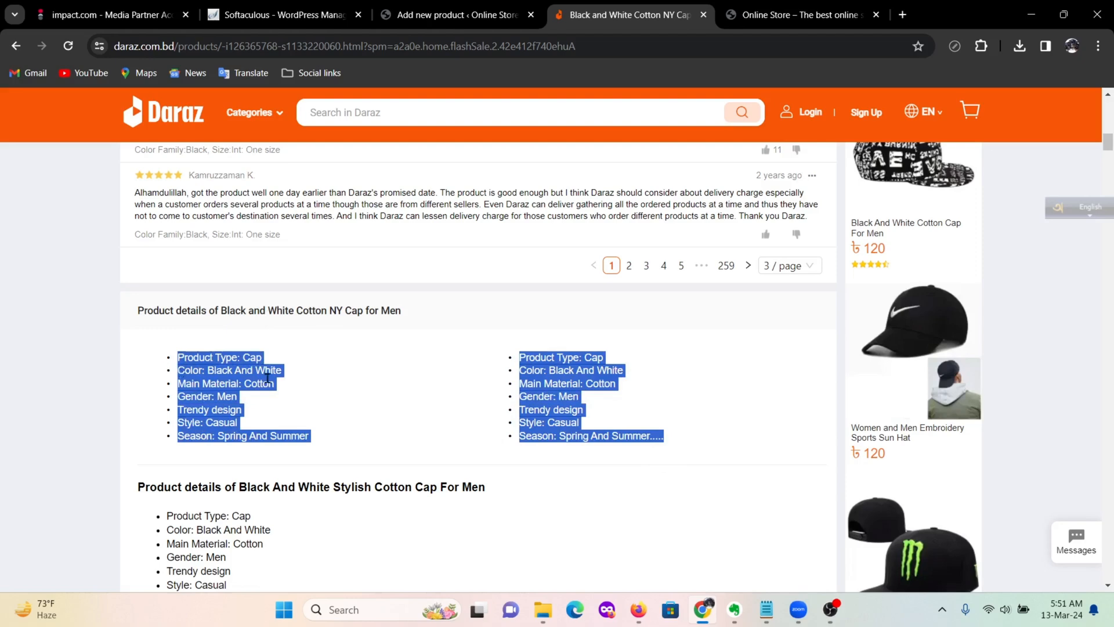
{"action": "scroll", "coordinate": [372, 447], "scroll_direction": "down", "scroll_amount": 8}
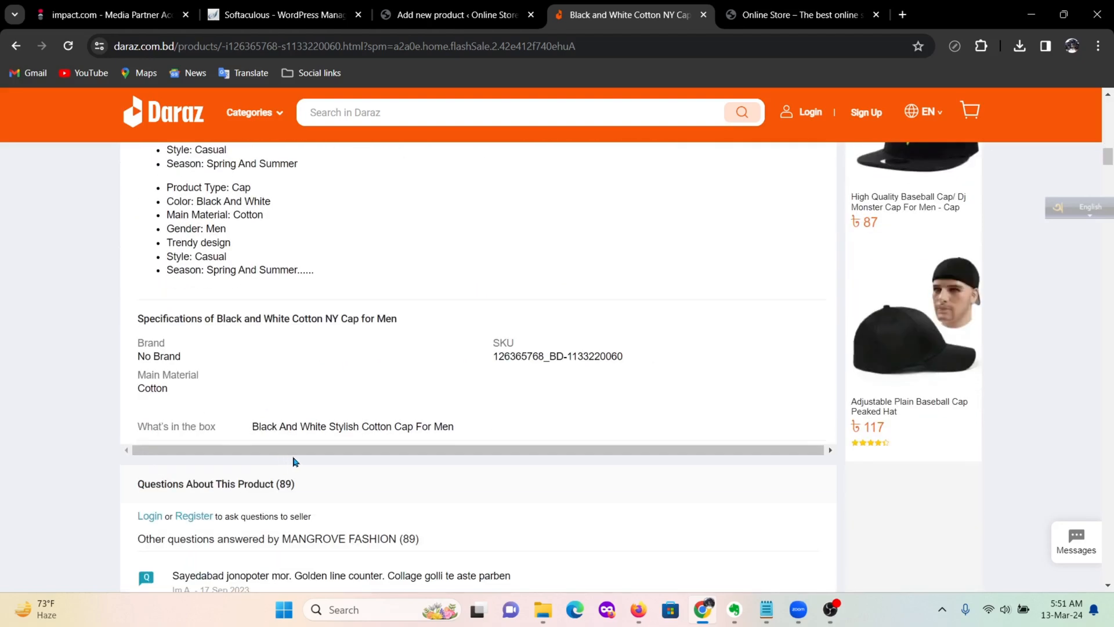
{"action": "scroll", "coordinate": [302, 455], "scroll_direction": "up", "scroll_amount": 5}
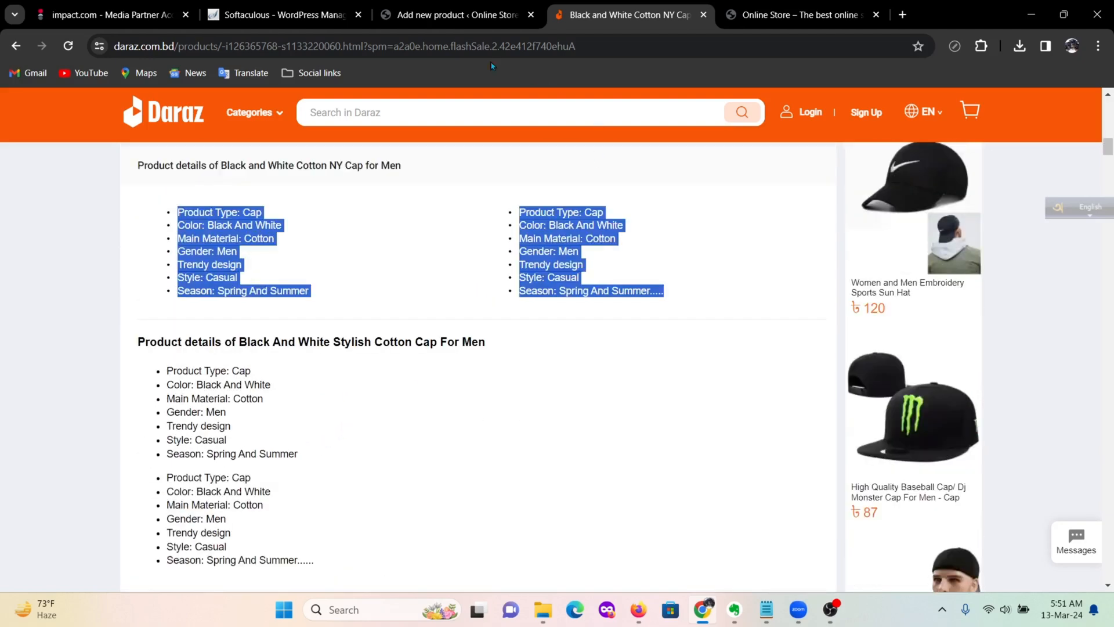
Paste the copied Daraz product details into the new product's main description
{"action": "left_click", "coordinate": [459, 14]}
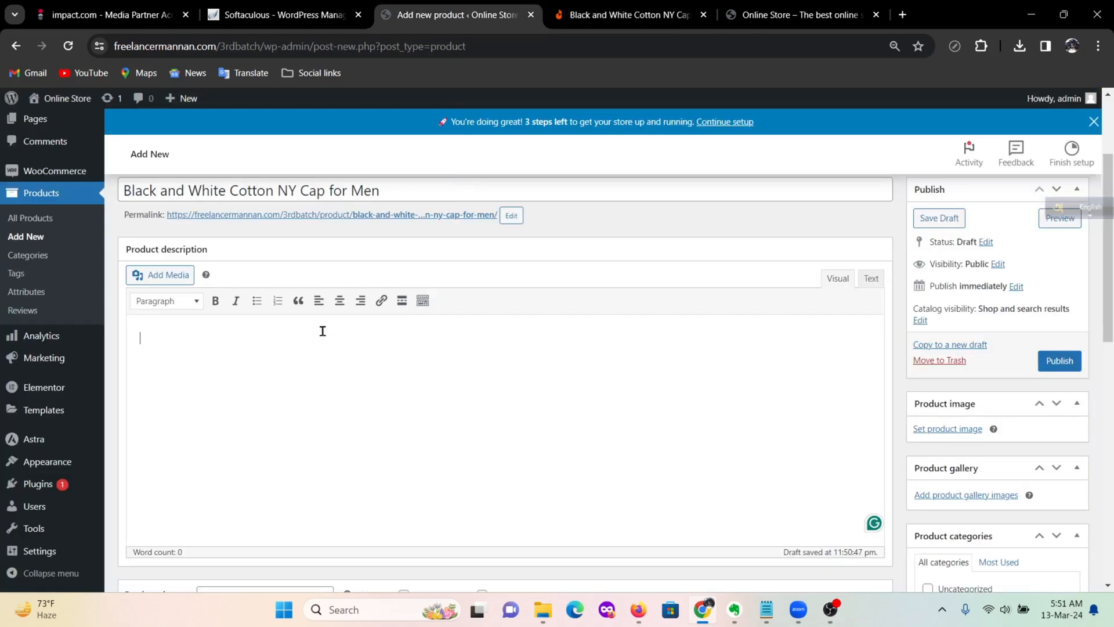
{"action": "left_click", "coordinate": [201, 327]}
{"action": "key", "text": "ctrl+v"}
{"action": "scroll", "coordinate": [348, 385], "scroll_direction": "up", "scroll_amount": 3}
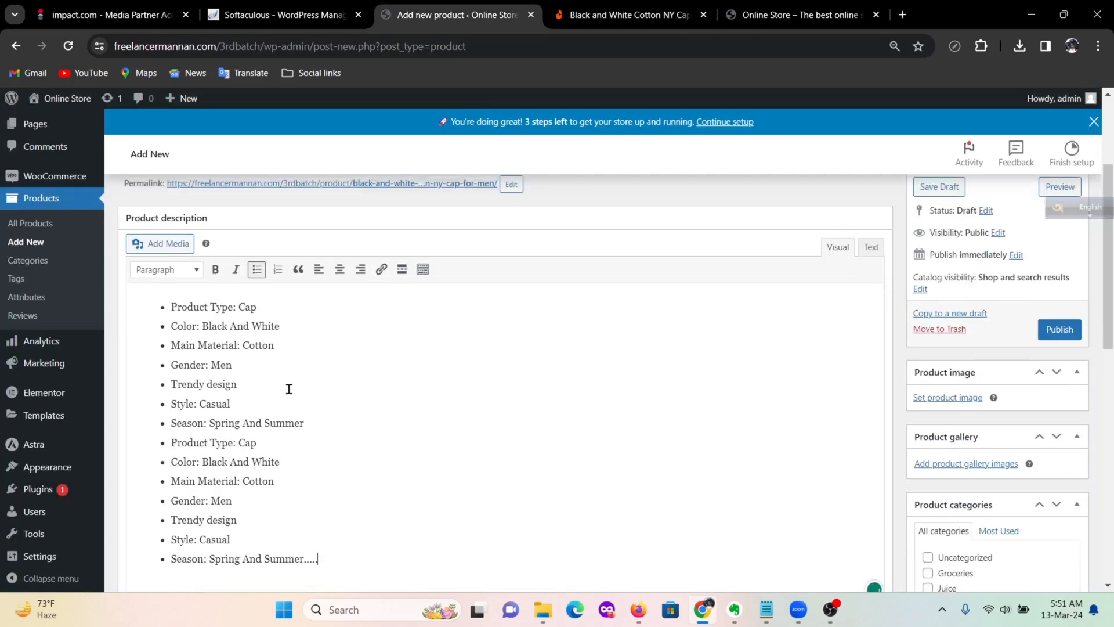
Copy the first five description bullets, from Product Type to Trendy design, into the product short description
{"action": "scroll", "coordinate": [313, 432], "scroll_direction": "down", "scroll_amount": 1}
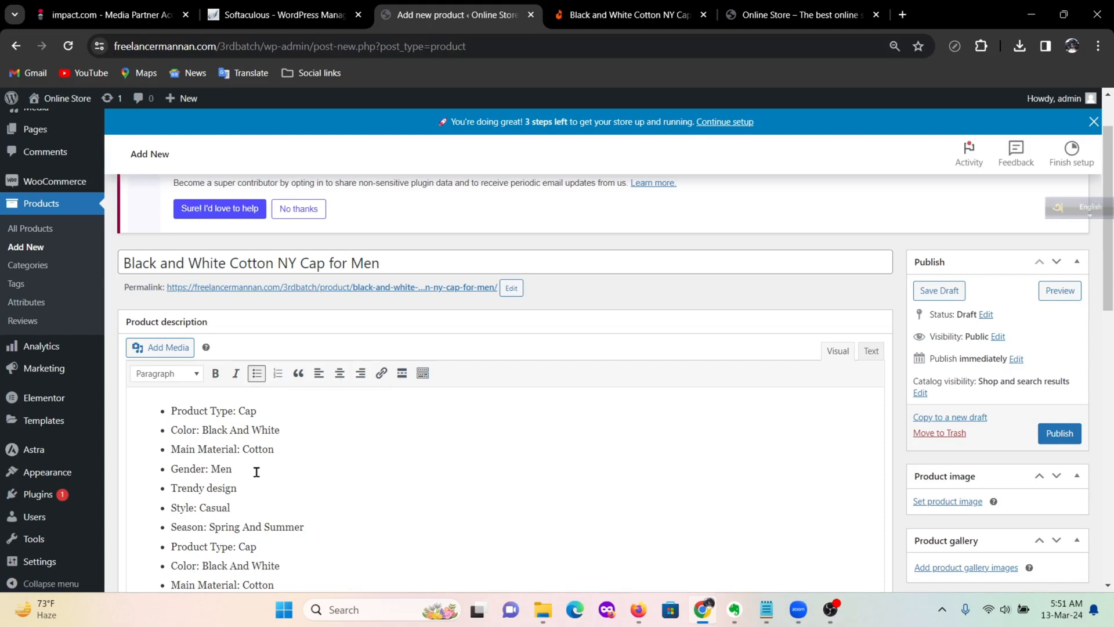
{"action": "left_click_drag", "start_coordinate": [237, 490], "coordinate": [154, 417]}
{"action": "key", "text": "ctrl+c"}
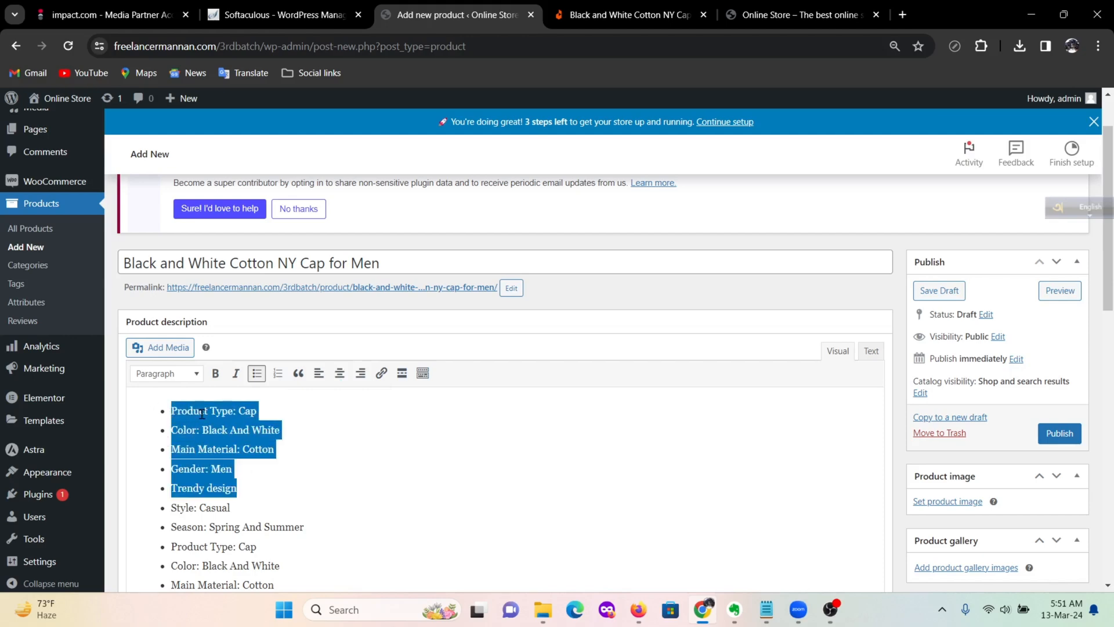
{"action": "scroll", "coordinate": [462, 432], "scroll_direction": "down", "scroll_amount": 10}
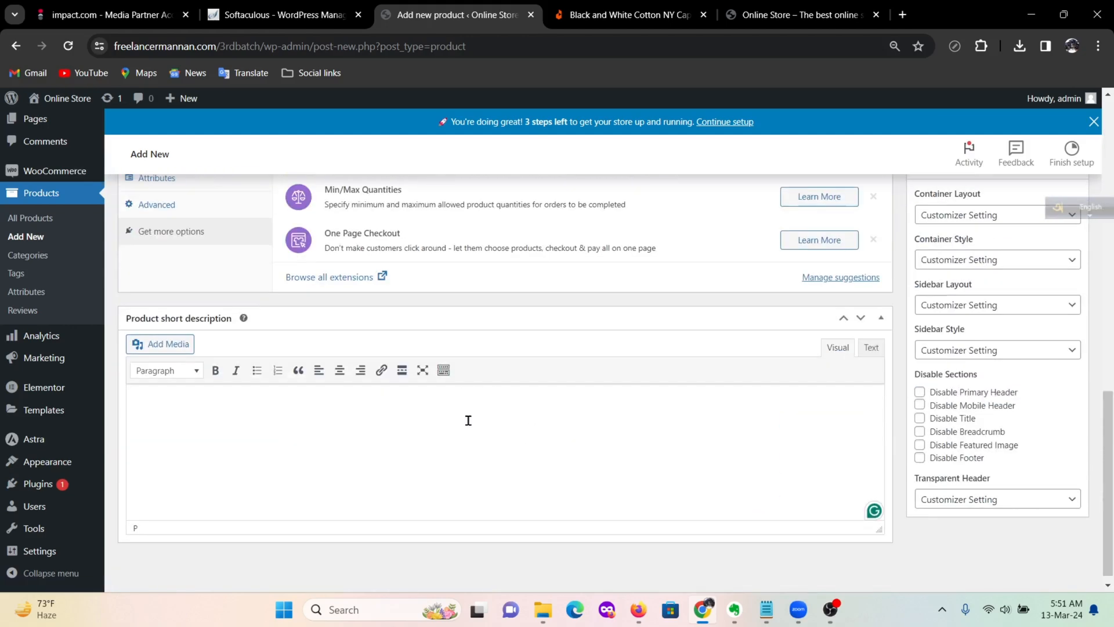
{"action": "left_click", "coordinate": [400, 431]}
{"action": "key", "text": "ctrl+v"}
{"action": "scroll", "coordinate": [449, 456], "scroll_direction": "up", "scroll_amount": 10}
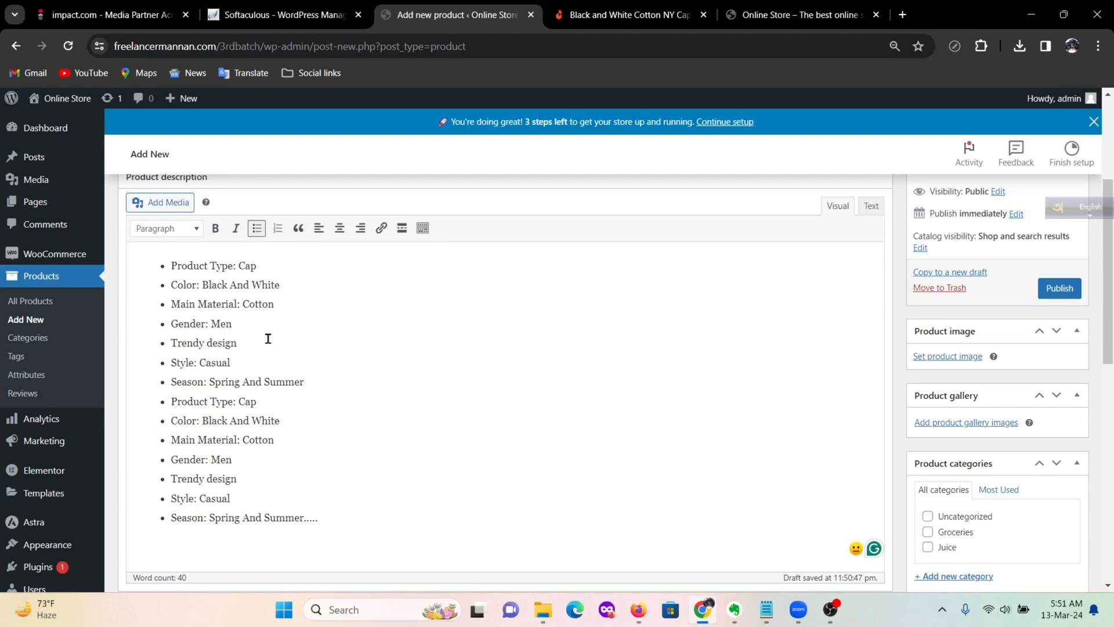
{"action": "left_click", "coordinate": [331, 374]}
Set the cap's regular price to 555 and sale price to 141, matching the Daraz listing
{"action": "scroll", "coordinate": [441, 366], "scroll_direction": "down", "scroll_amount": 5}
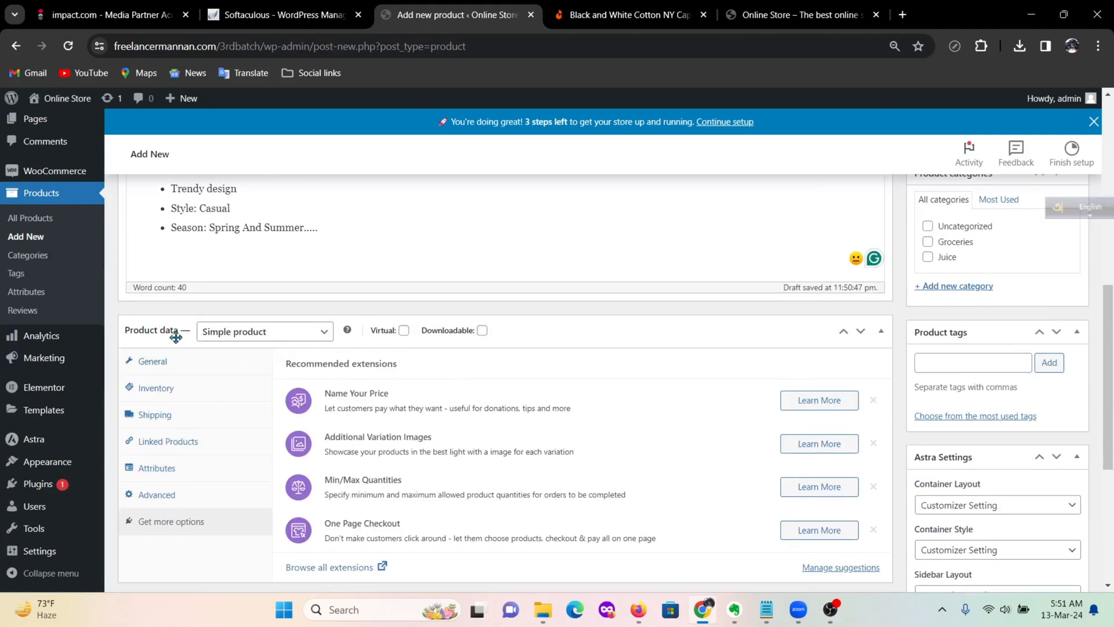
{"action": "left_click", "coordinate": [154, 366]}
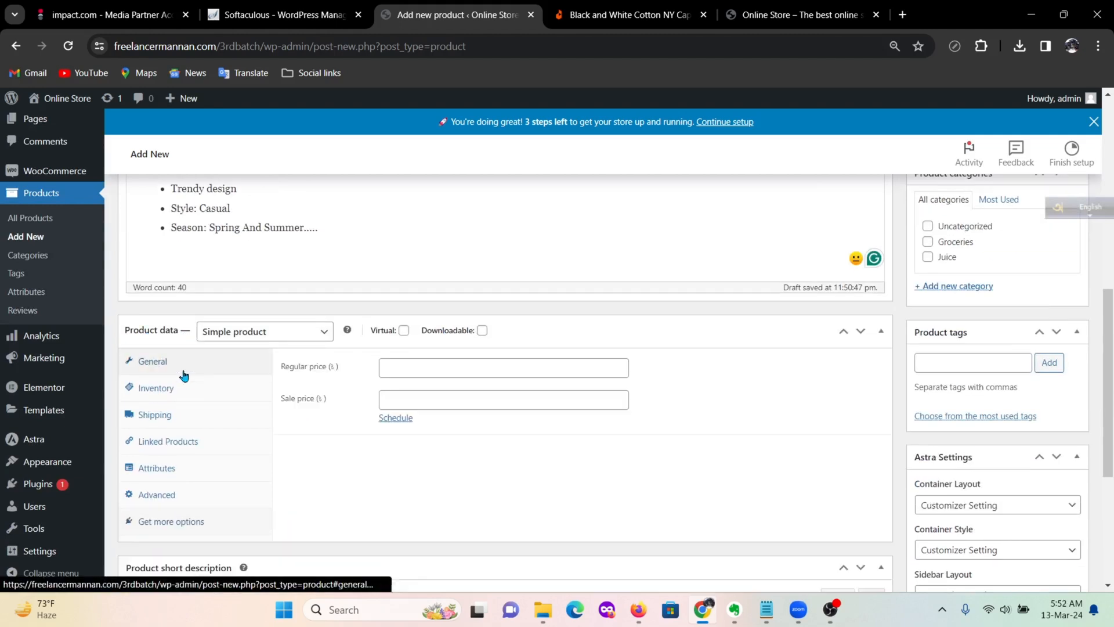
{"action": "left_click", "coordinate": [420, 367]}
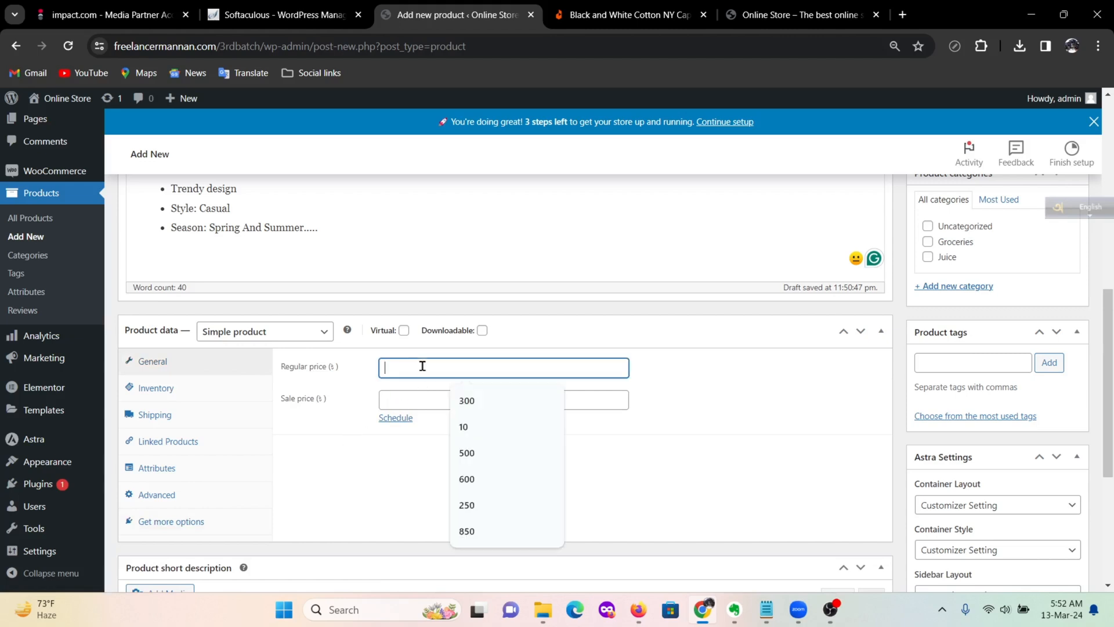
{"action": "left_click", "coordinate": [624, 15]}
{"action": "scroll", "coordinate": [361, 353], "scroll_direction": "up", "scroll_amount": 15}
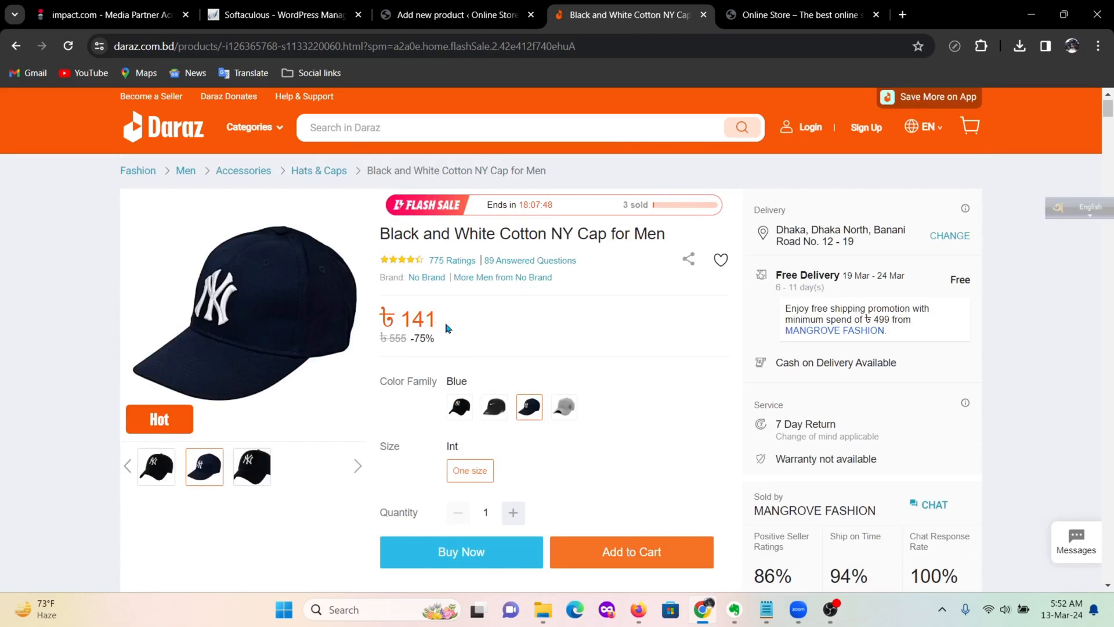
{"action": "left_click", "coordinate": [458, 14]}
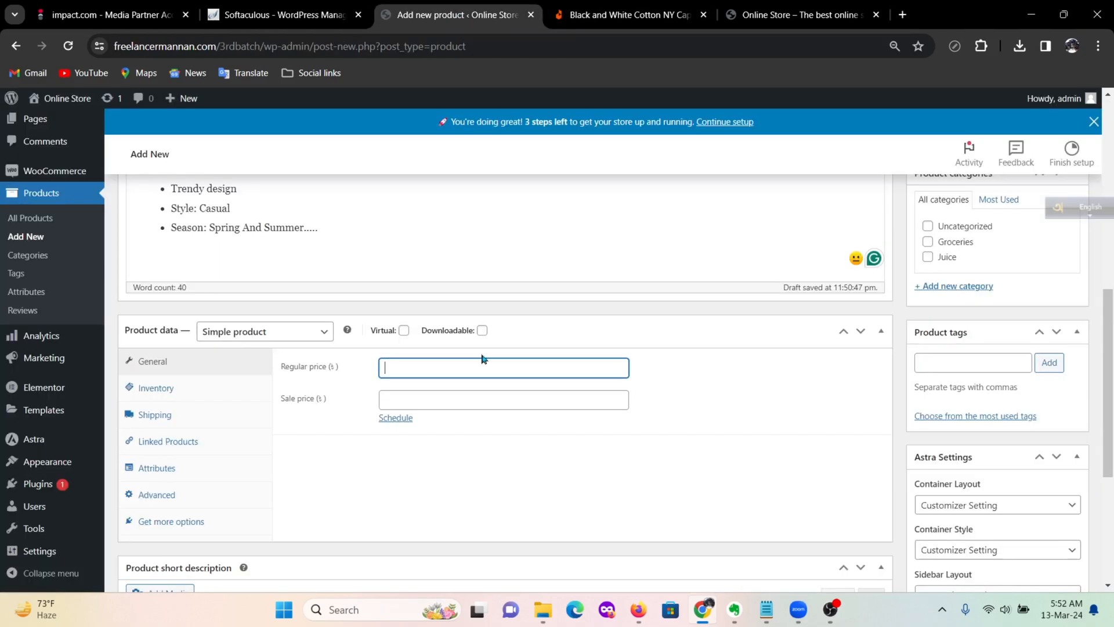
{"action": "left_click", "coordinate": [452, 360]}
{"action": "type", "text": "555"}
{"action": "left_click", "coordinate": [439, 408]}
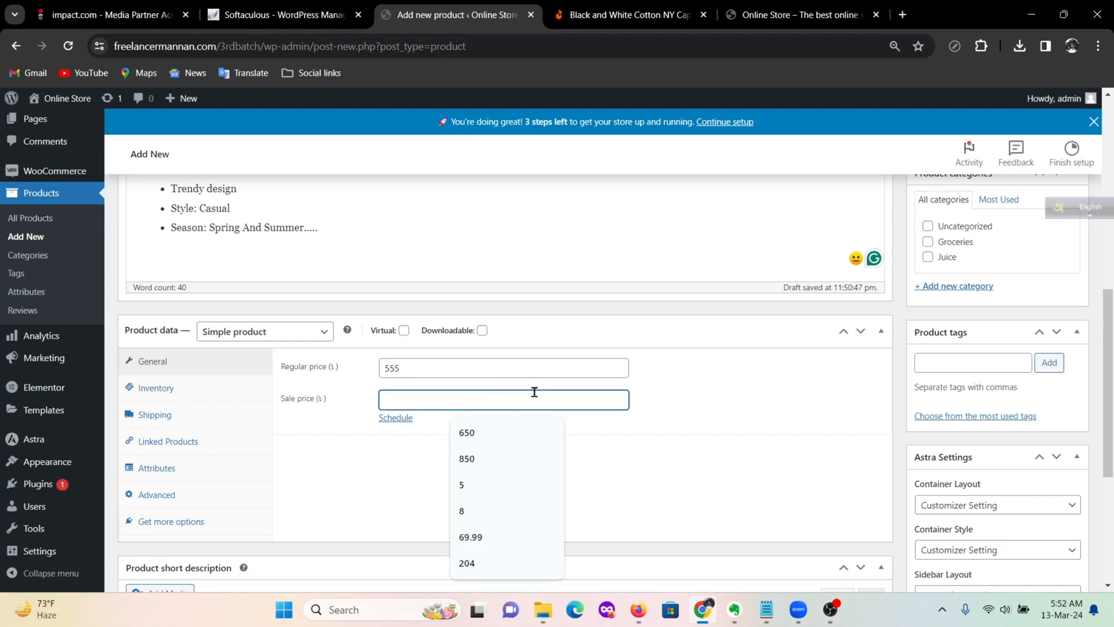
{"action": "type", "text": "141"}
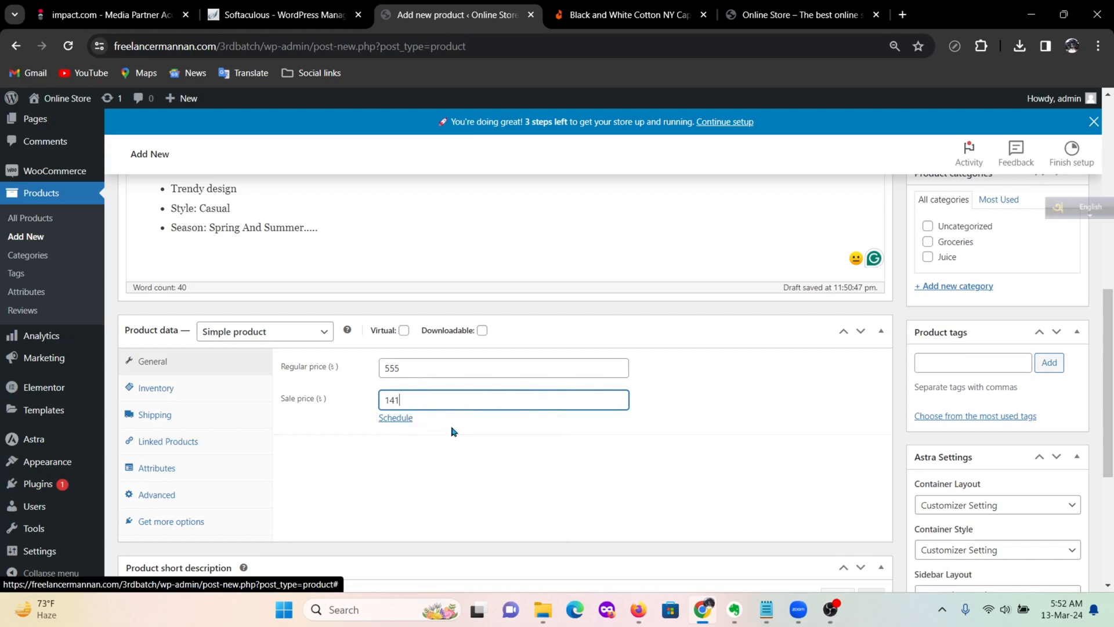
Schedule the sale price from 2024-03-13 to 2024-03-31
{"action": "left_click", "coordinate": [396, 418]}
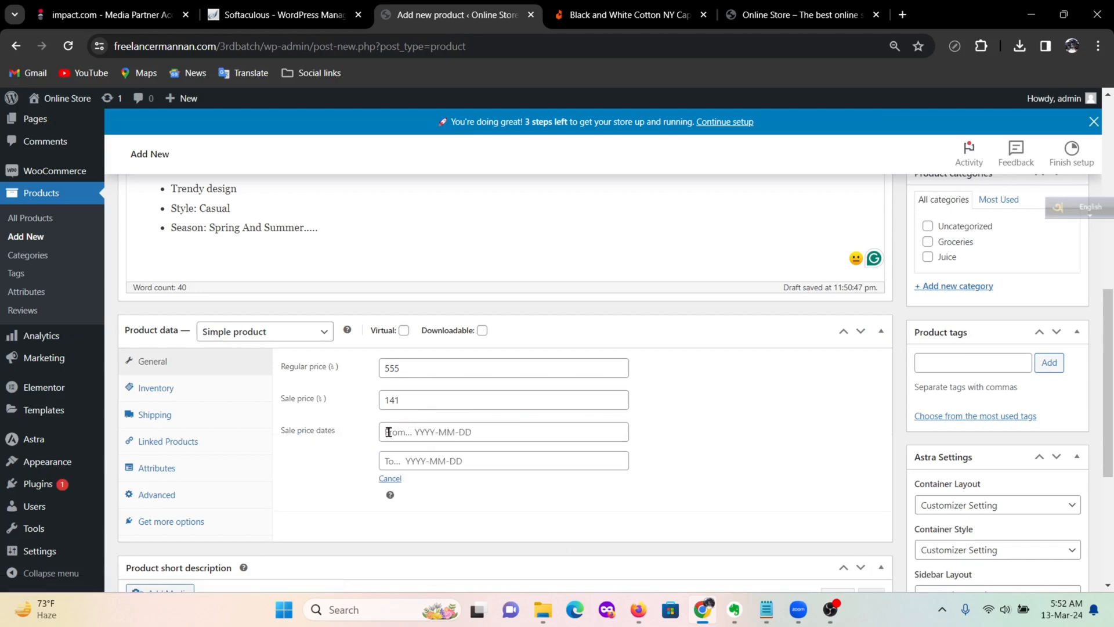
{"action": "left_click", "coordinate": [458, 430]}
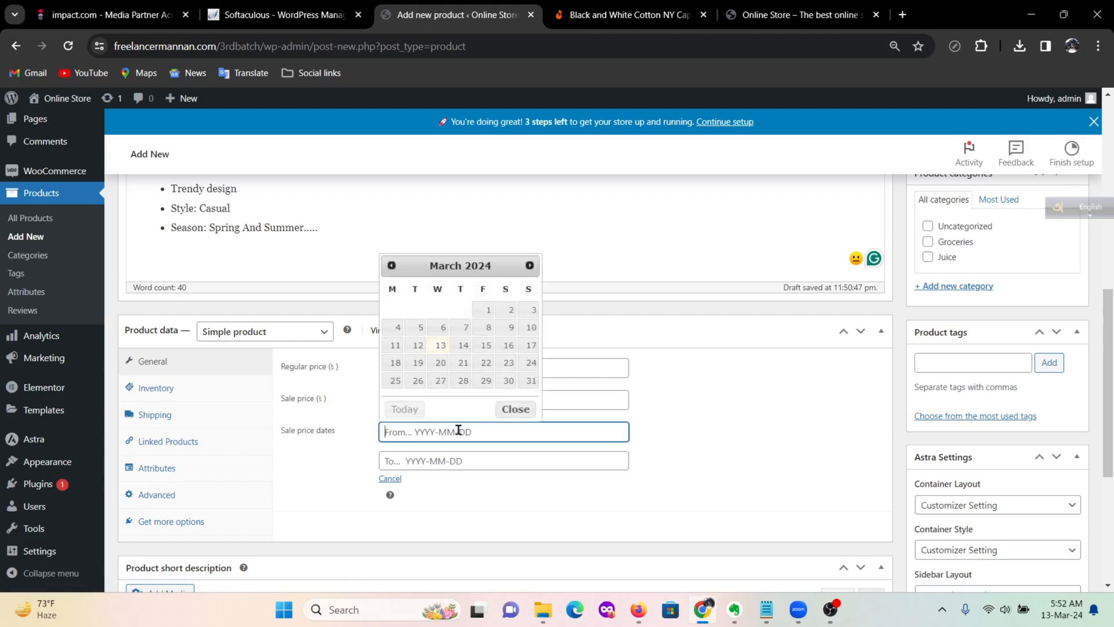
{"action": "left_click", "coordinate": [440, 347]}
{"action": "left_click", "coordinate": [467, 462]}
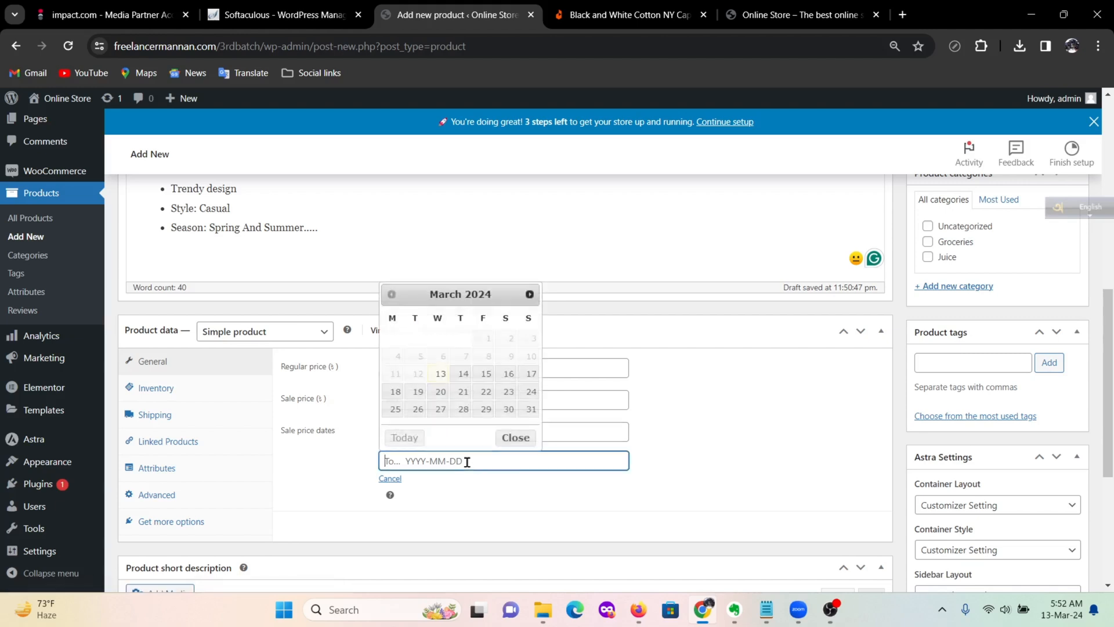
{"action": "left_click", "coordinate": [533, 410]}
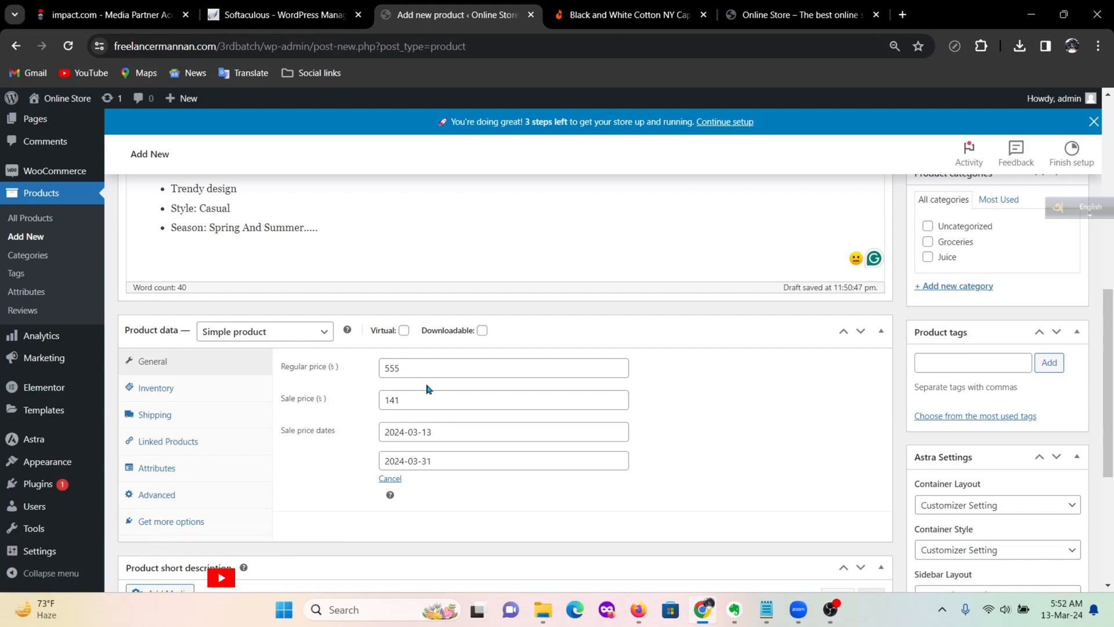
Set the SKU to DR12341 and enable stock quantity tracking with a quantity of 50
{"action": "left_click", "coordinate": [155, 389]}
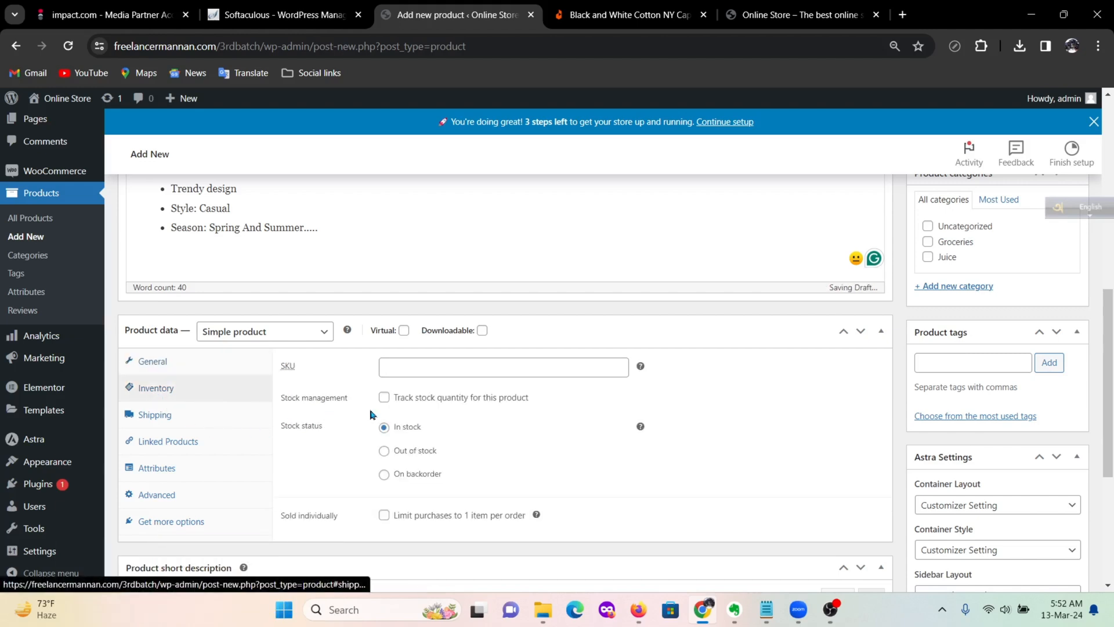
{"action": "left_click", "coordinate": [395, 370]}
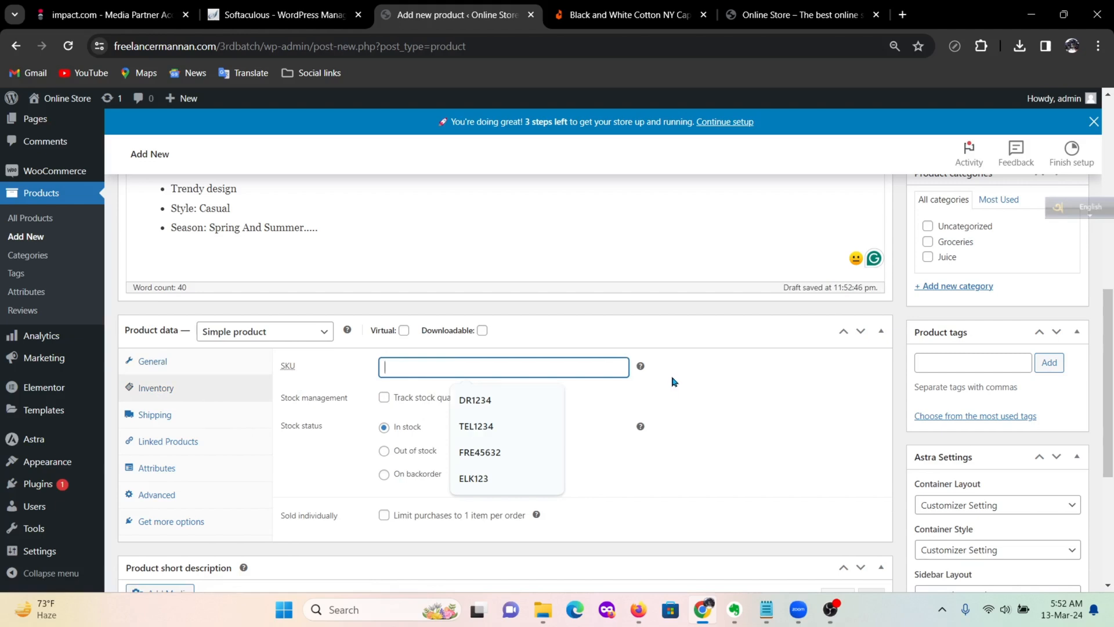
{"action": "left_click", "coordinate": [476, 401]}
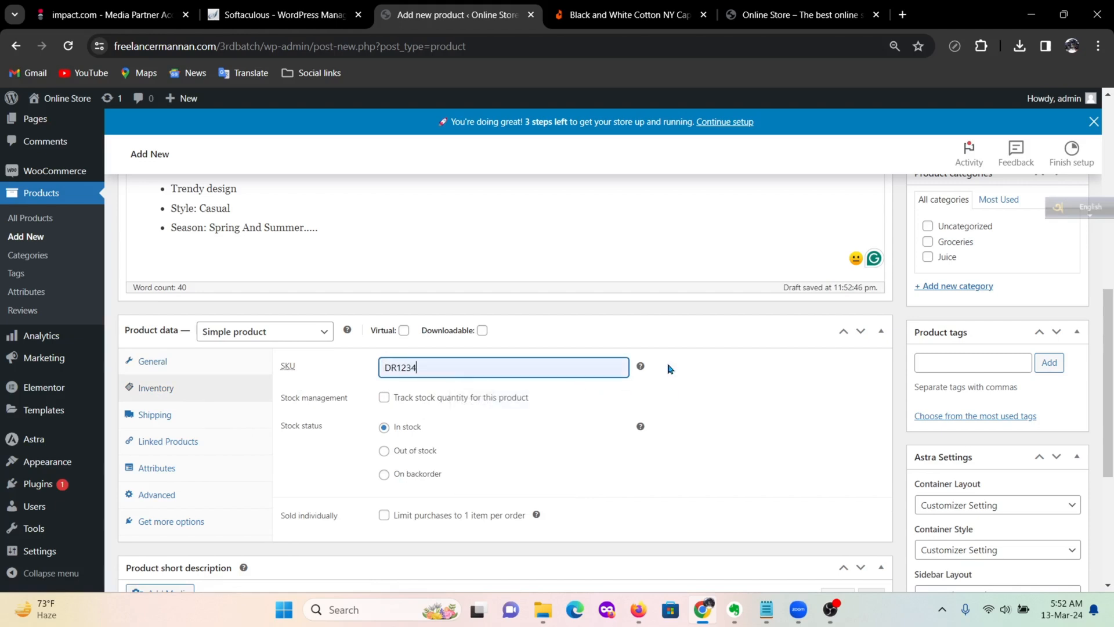
{"action": "left_click", "coordinate": [447, 376]}
{"action": "type", "text": "1"}
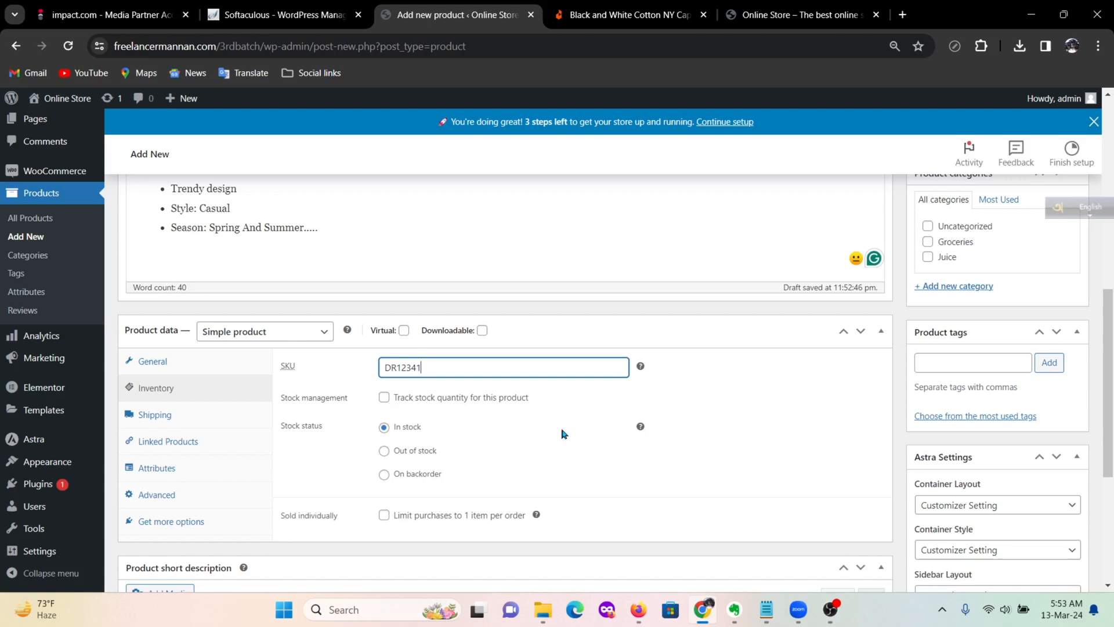
{"action": "left_click", "coordinate": [384, 398]}
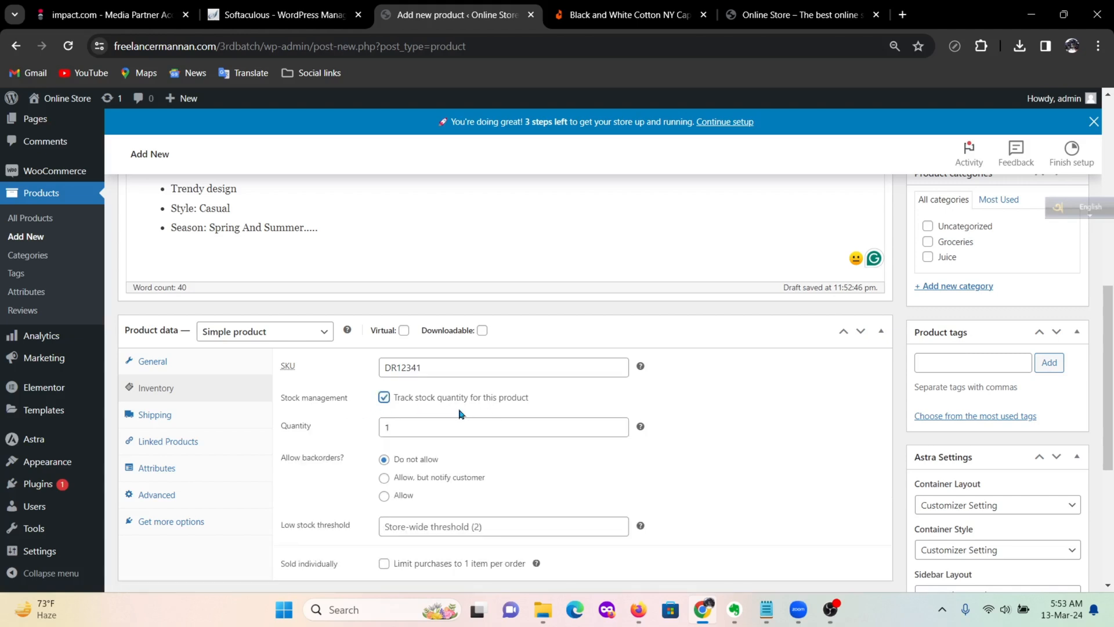
{"action": "double_click", "coordinate": [408, 427]}
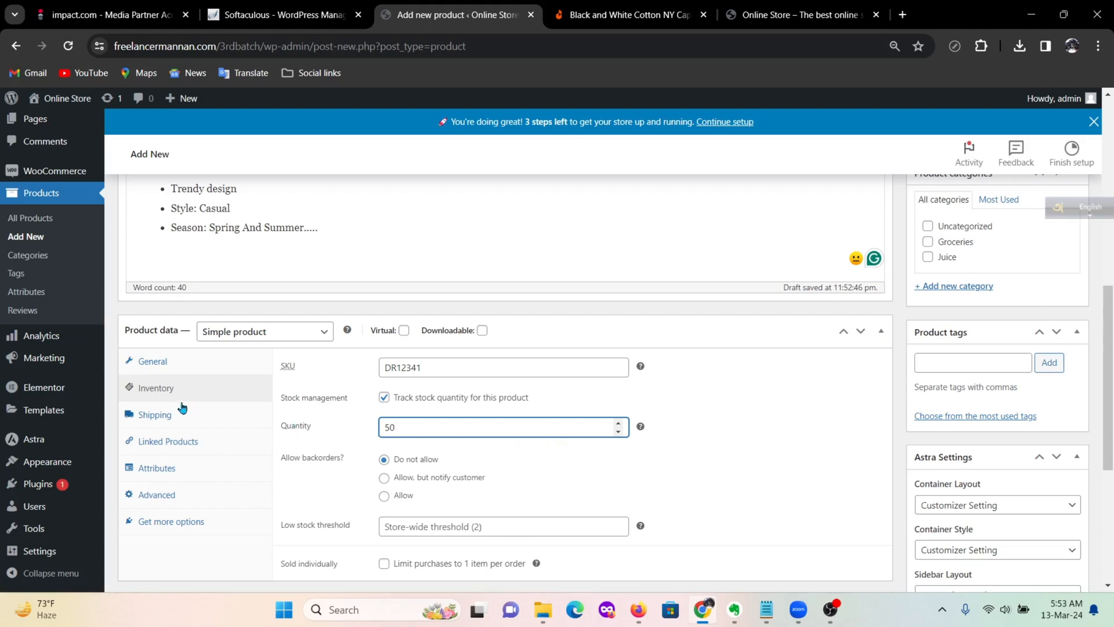
Check the storefront for existing product names and add Hand Sanitizer as an upsell in the cap's linked products
{"action": "left_click", "coordinate": [152, 416]}
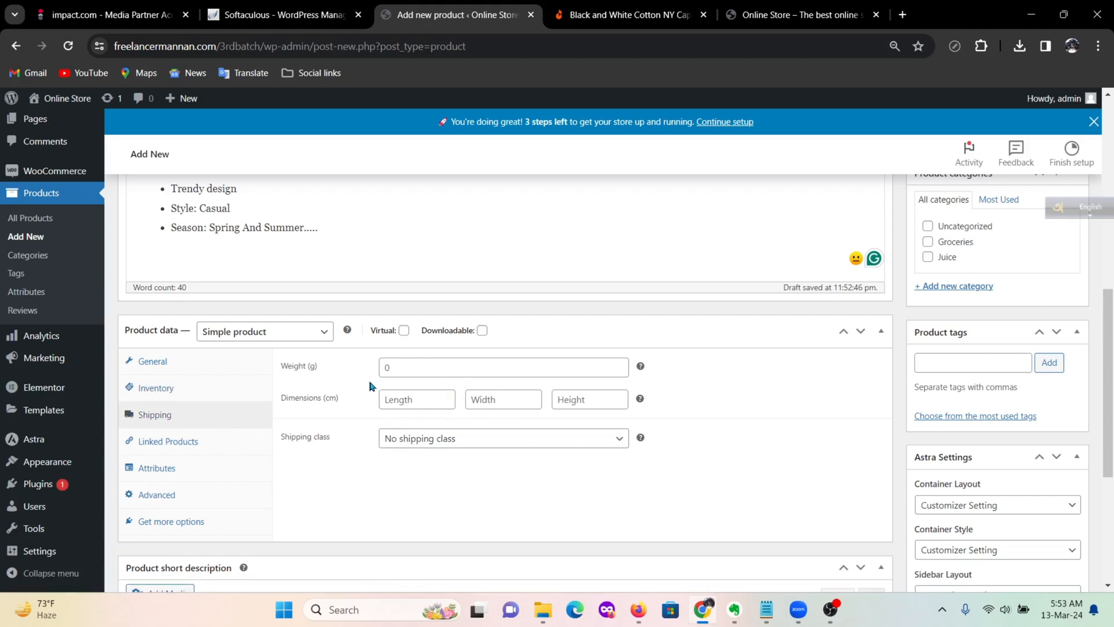
{"action": "left_click", "coordinate": [220, 452]}
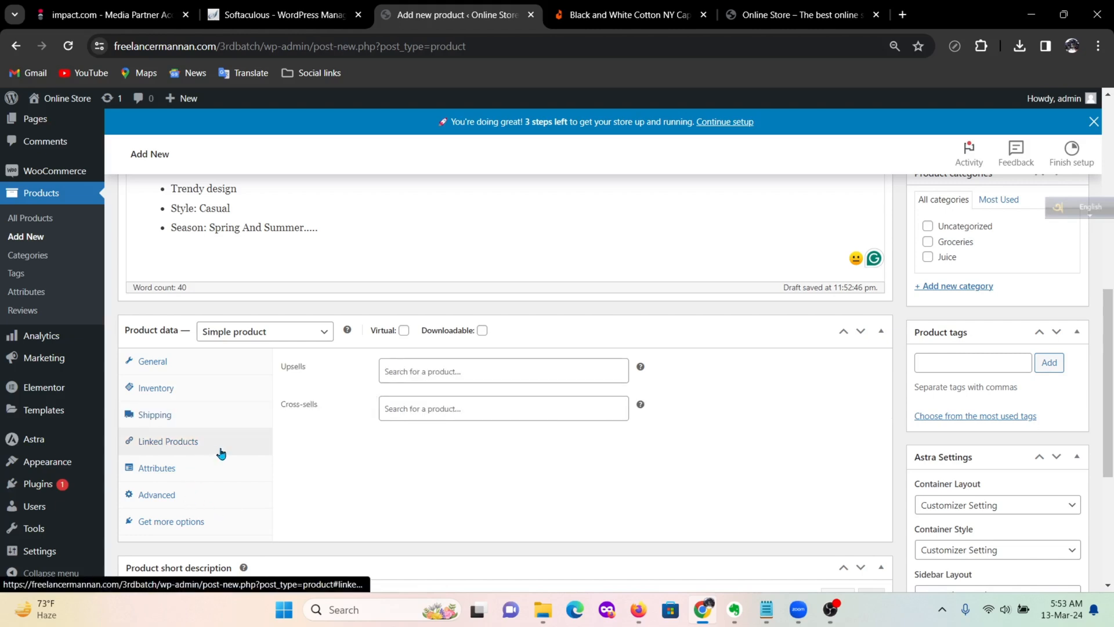
{"action": "left_click", "coordinate": [461, 374]}
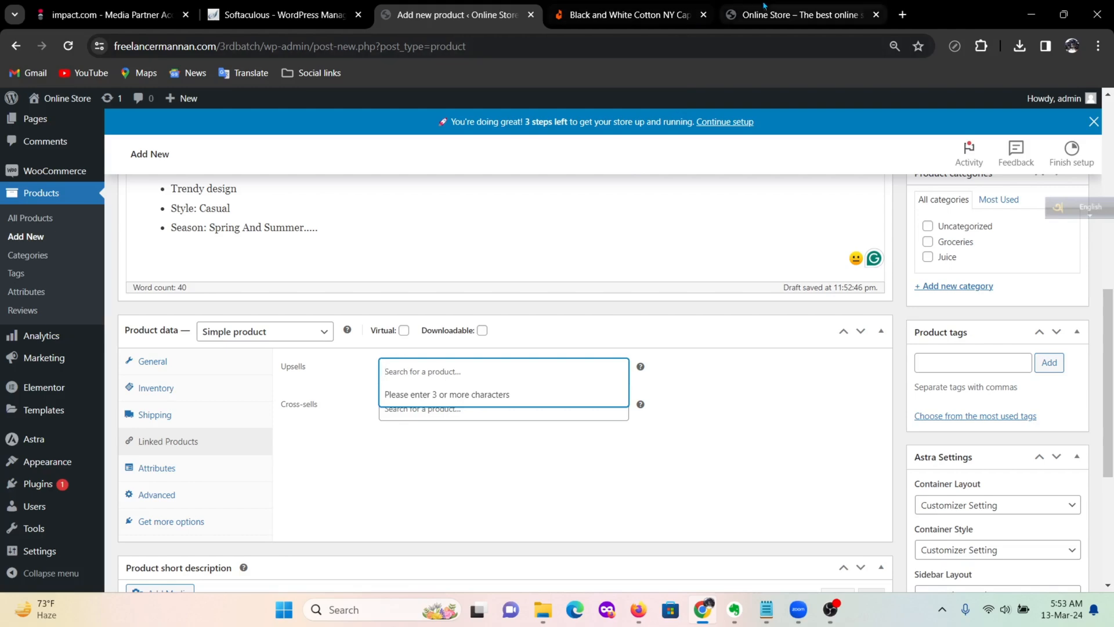
{"action": "left_click", "coordinate": [795, 15]}
{"action": "scroll", "coordinate": [752, 378], "scroll_direction": "down", "scroll_amount": 10}
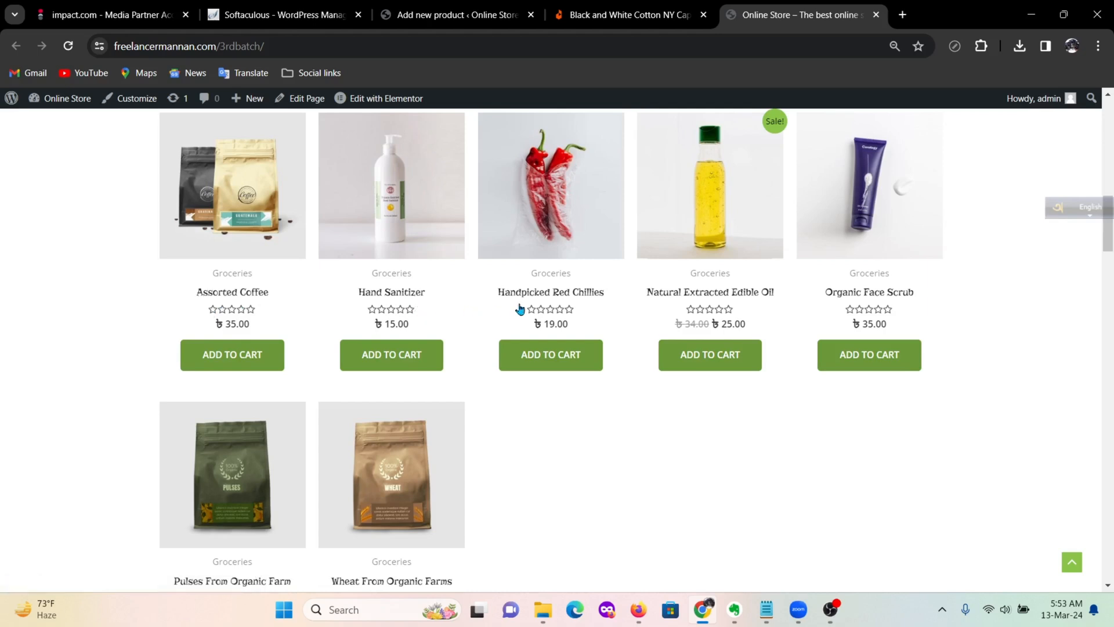
{"action": "key", "text": "ctrl+3"}
{"action": "left_click", "coordinate": [441, 370]}
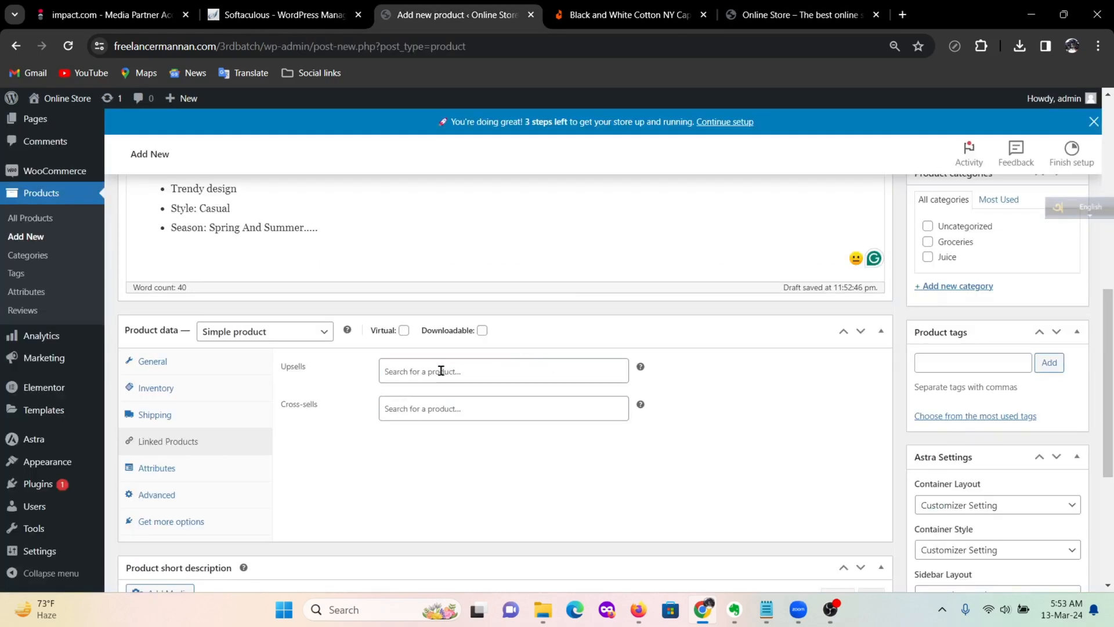
{"action": "left_click", "coordinate": [444, 369]}
{"action": "type", "text": "ha"}
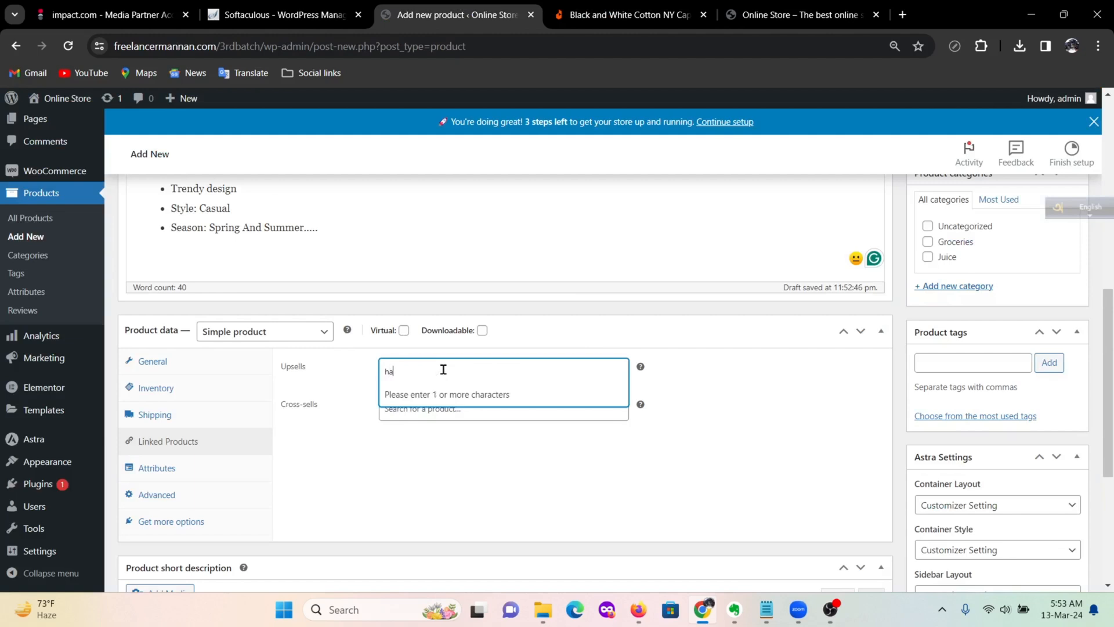
{"action": "type", "text": "n"}
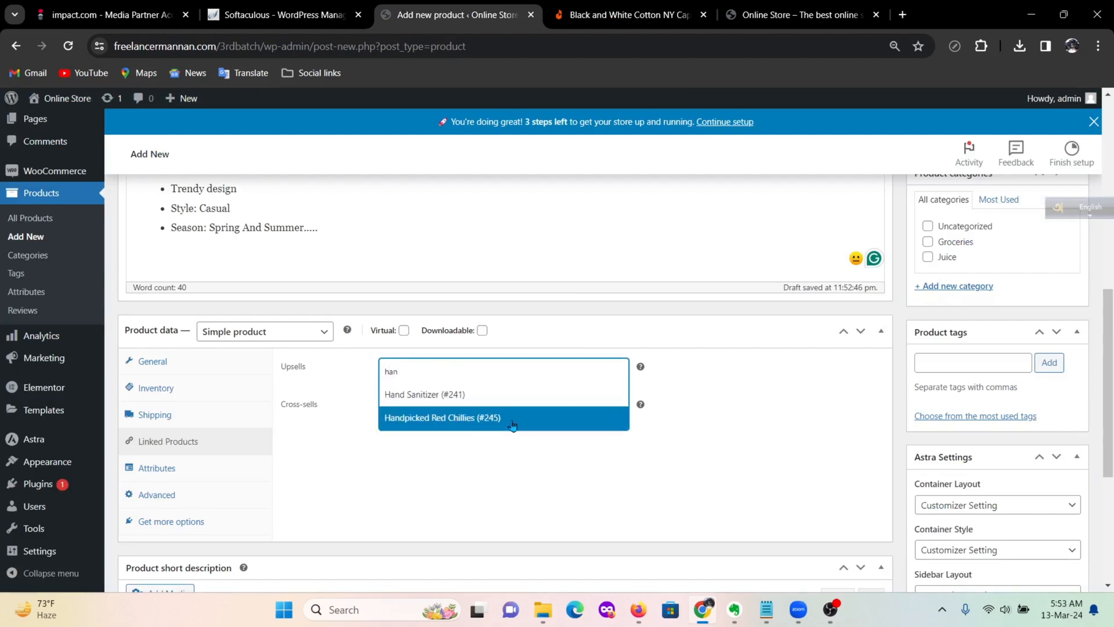
{"action": "left_click", "coordinate": [469, 393]}
Add Handpicked Red Chillies and Assorted Coffee to the cap's upsells
{"action": "left_click", "coordinate": [502, 371]}
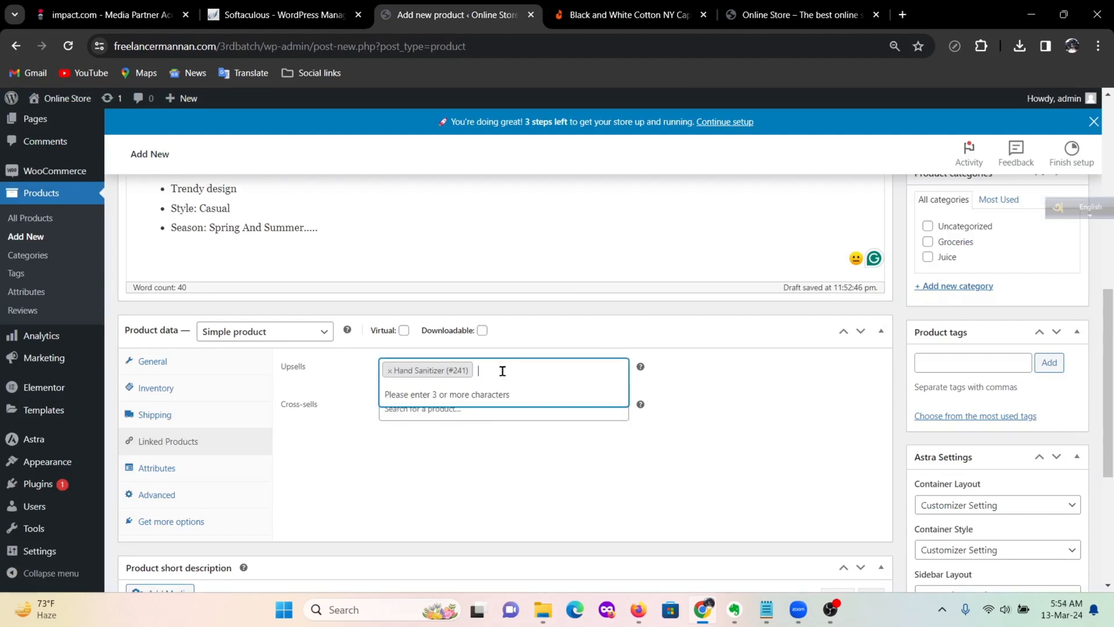
{"action": "type", "text": "han"}
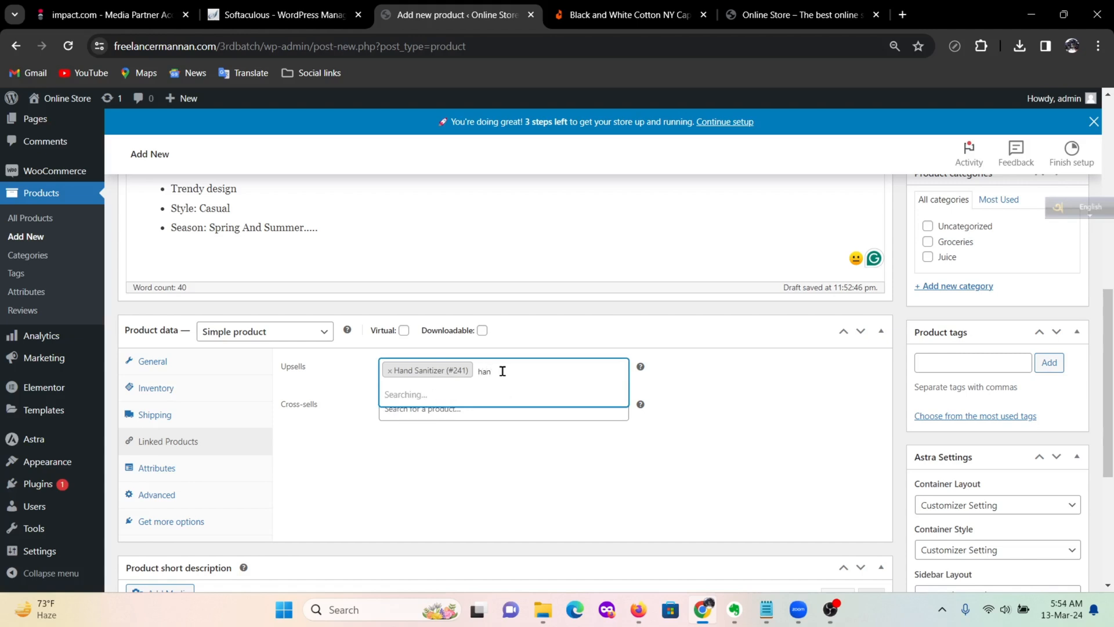
{"action": "left_click", "coordinate": [458, 414]}
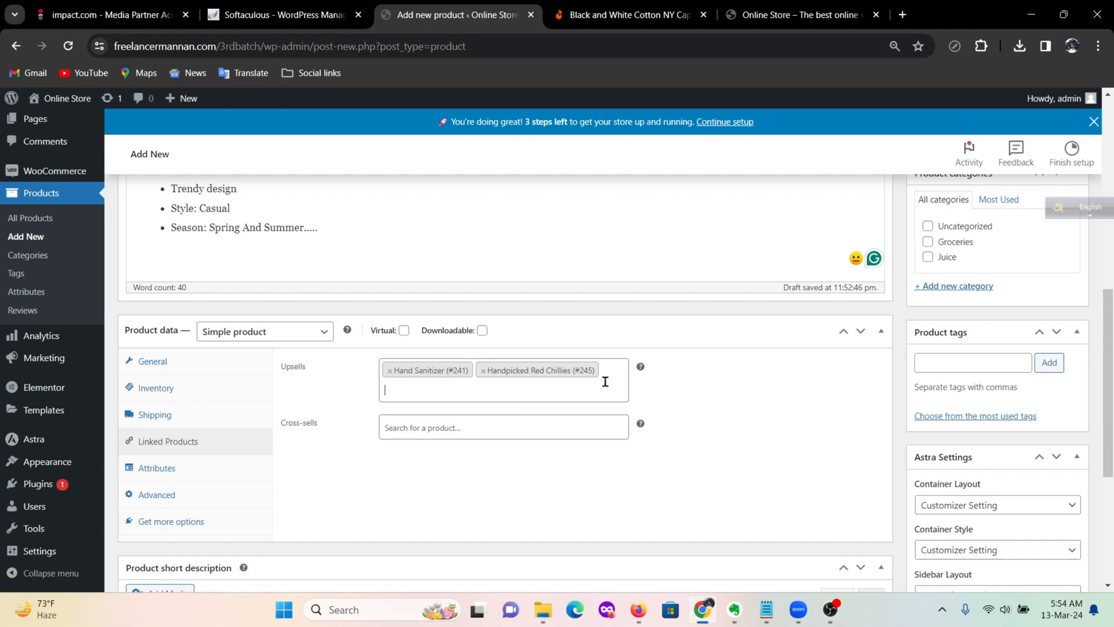
{"action": "key", "text": "ctrl+Tab"}
{"action": "key", "text": "ctrl+Tab"}
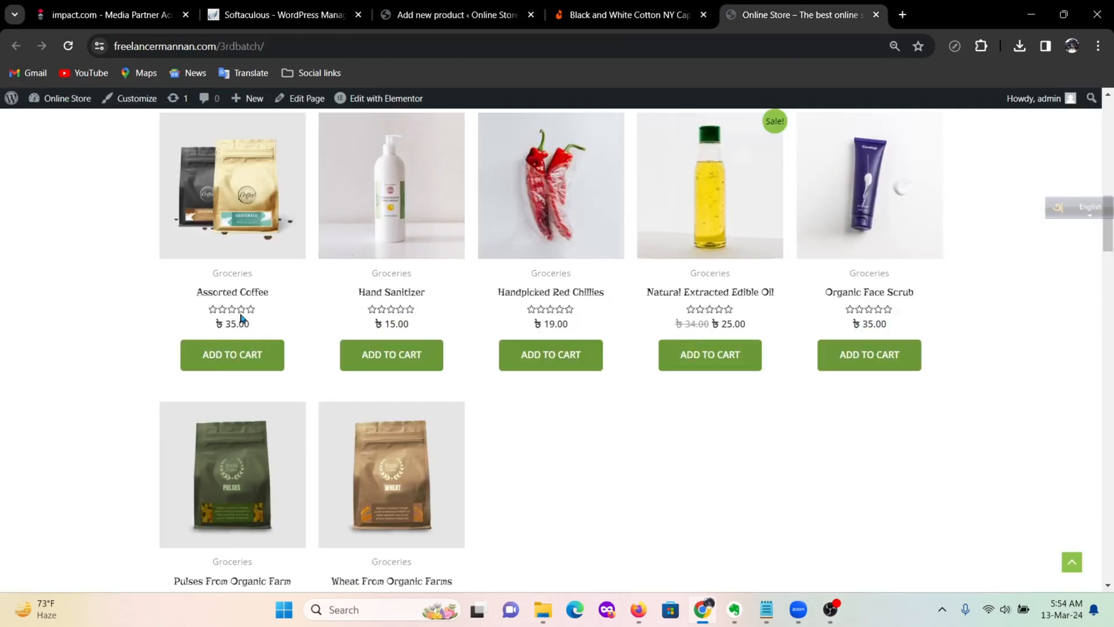
{"action": "key", "text": "ctrl+shift+Tab"}
{"action": "key", "text": "ctrl+shift+Tab"}
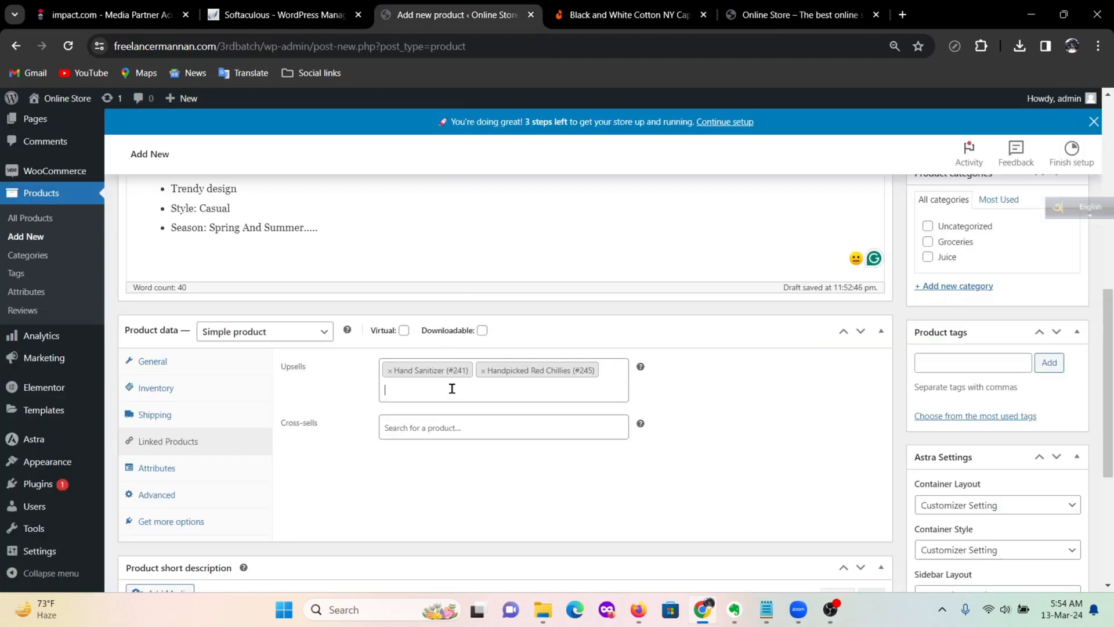
{"action": "type", "text": "ass"}
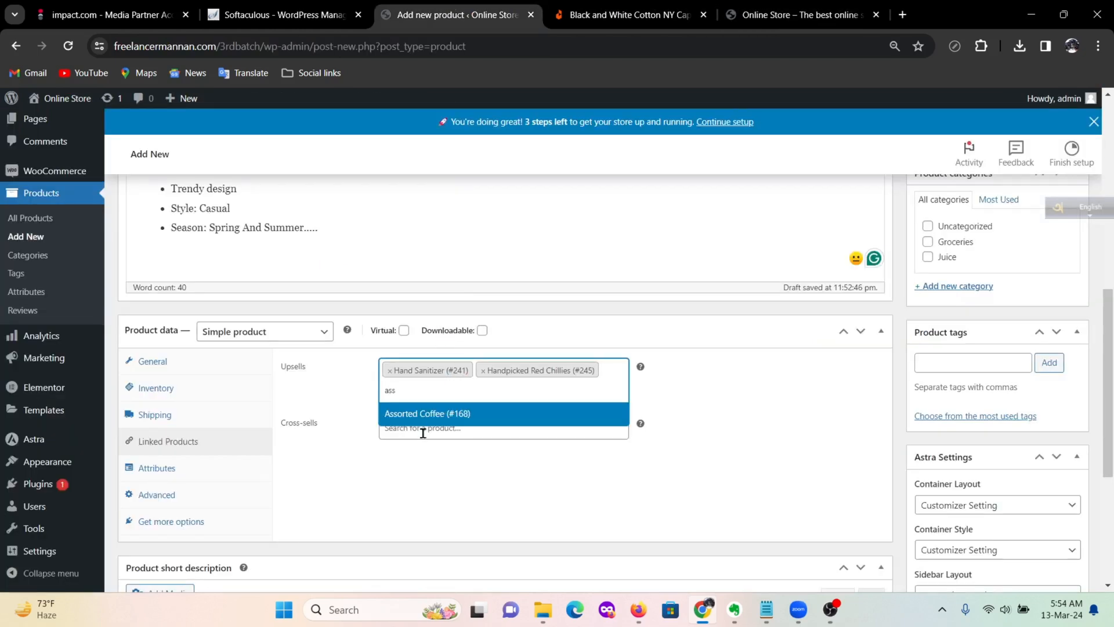
{"action": "left_click", "coordinate": [435, 419]}
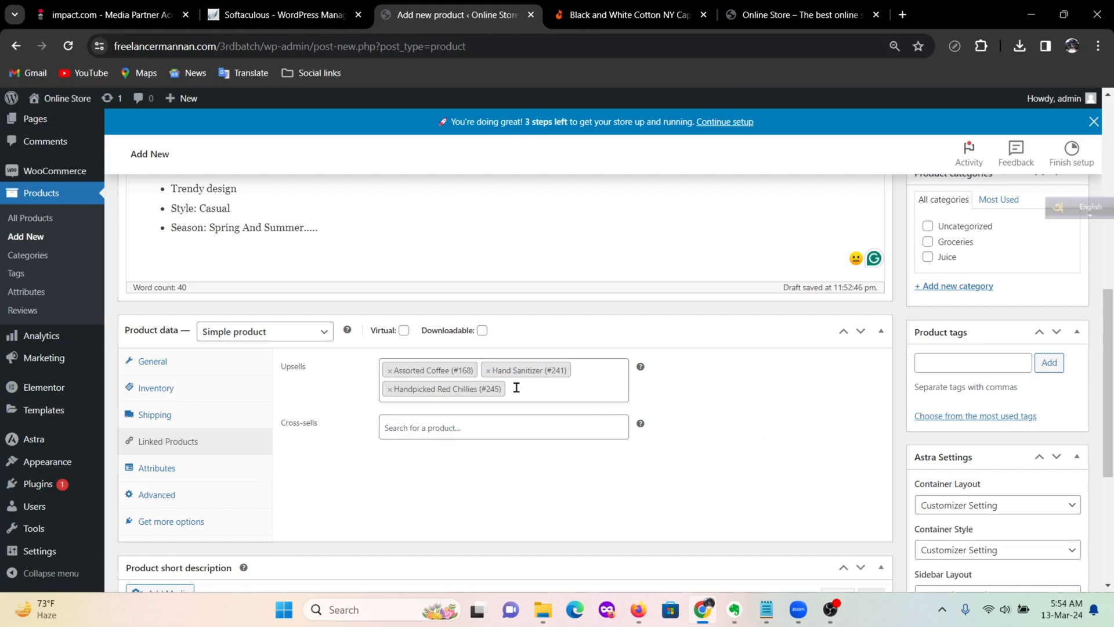
Upload the black NY cap photo from the computer and set it as the product image
{"action": "scroll", "coordinate": [200, 389], "scroll_direction": "up", "scroll_amount": 1}
{"action": "scroll", "coordinate": [946, 443], "scroll_direction": "up", "scroll_amount": 5}
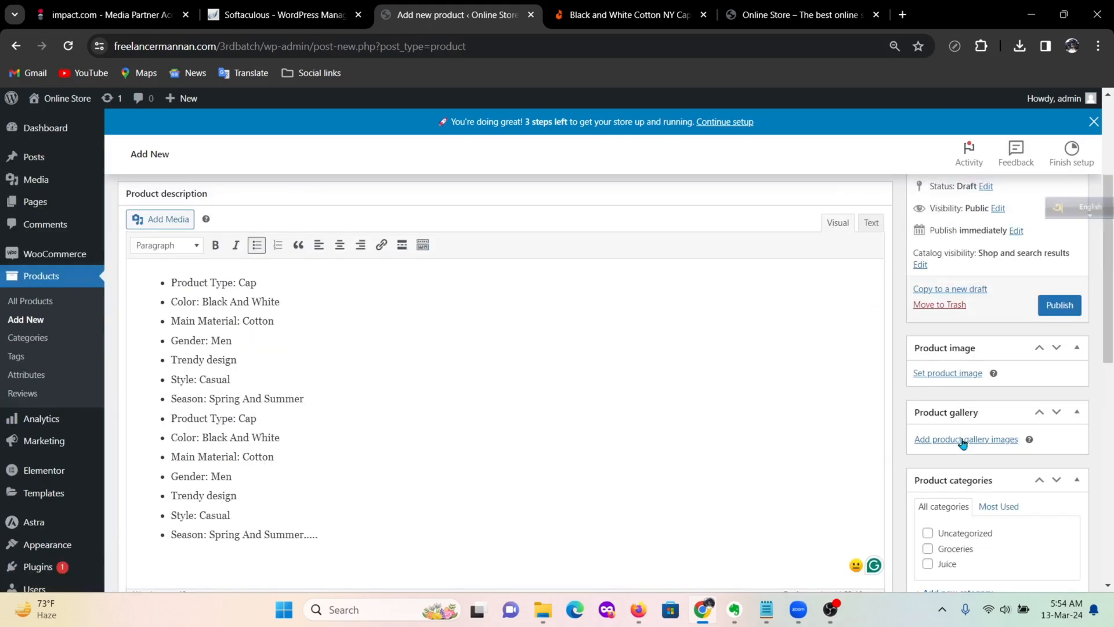
{"action": "left_click", "coordinate": [962, 373]}
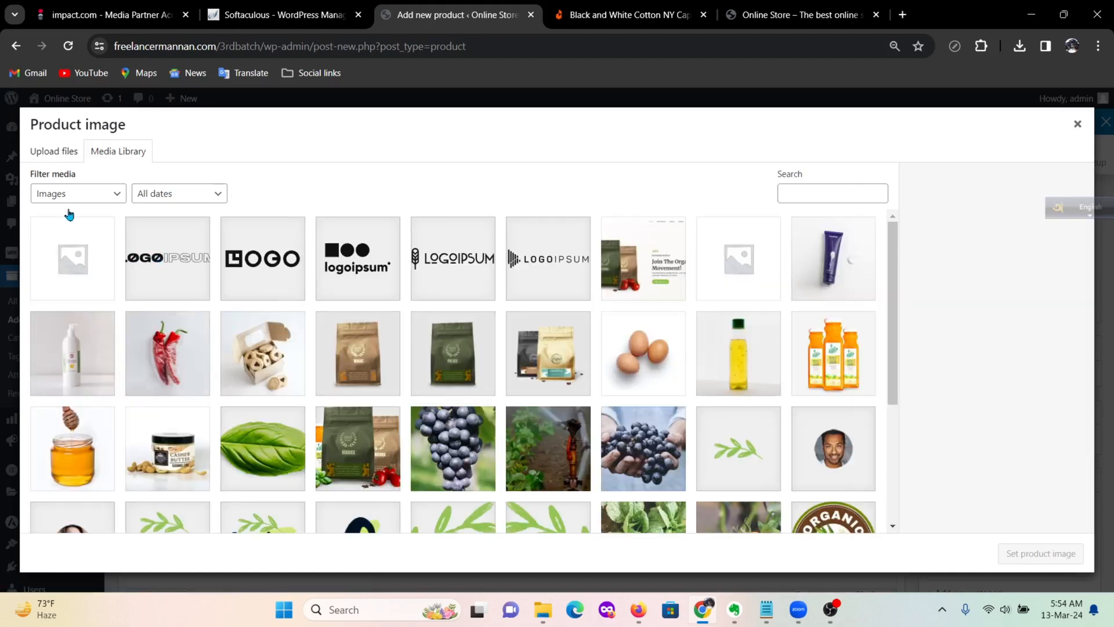
{"action": "left_click", "coordinate": [54, 151]}
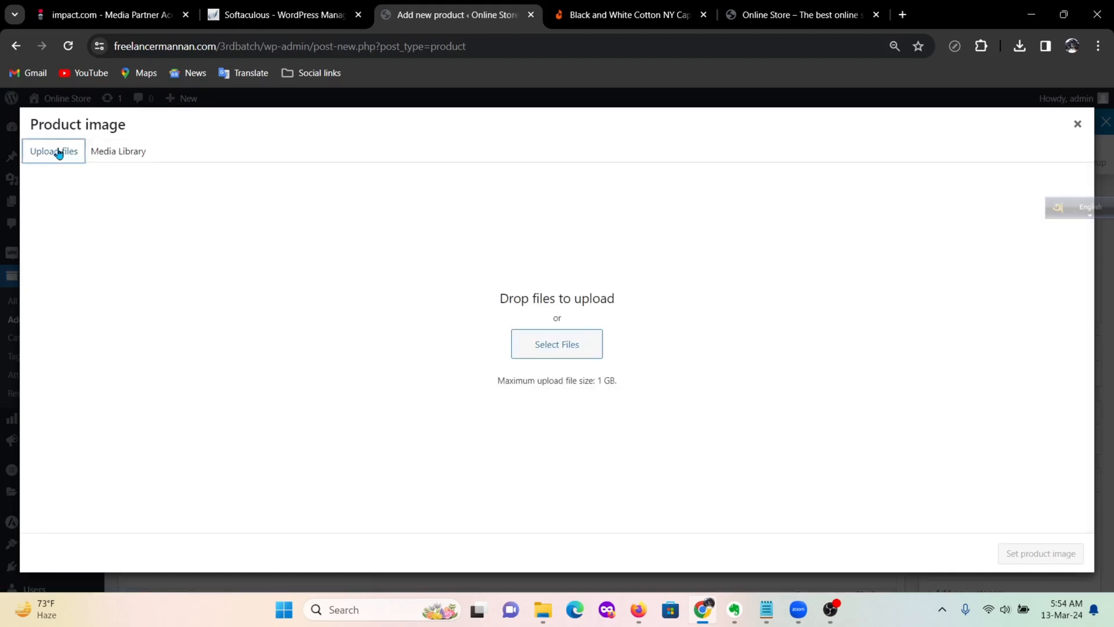
{"action": "left_click", "coordinate": [573, 344]}
{"action": "double_click", "coordinate": [169, 154]}
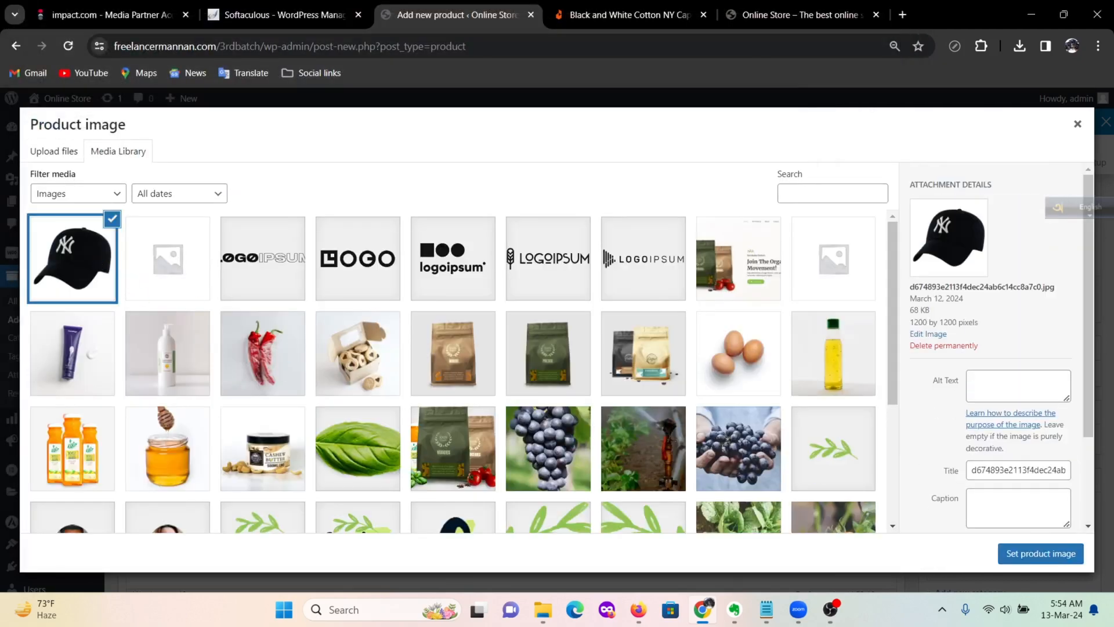
{"action": "left_click", "coordinate": [1013, 553]}
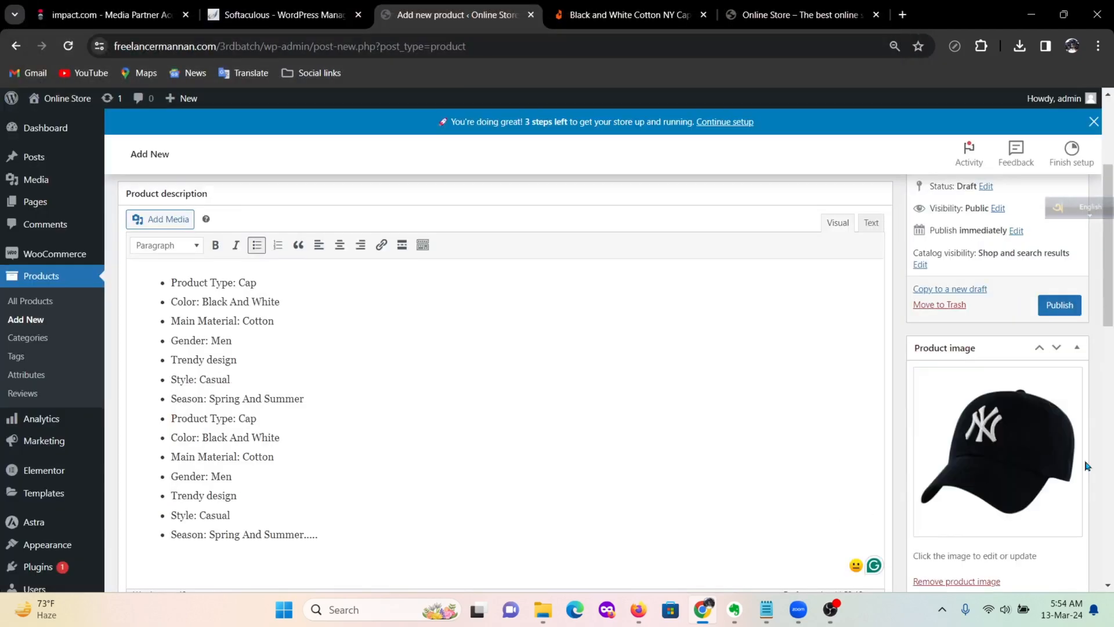
Add six media library images to the product gallery: both dark grape photos, the assorted coffee, the green and brown pouches, and the red chillies
{"action": "scroll", "coordinate": [1018, 437], "scroll_direction": "down", "scroll_amount": 3}
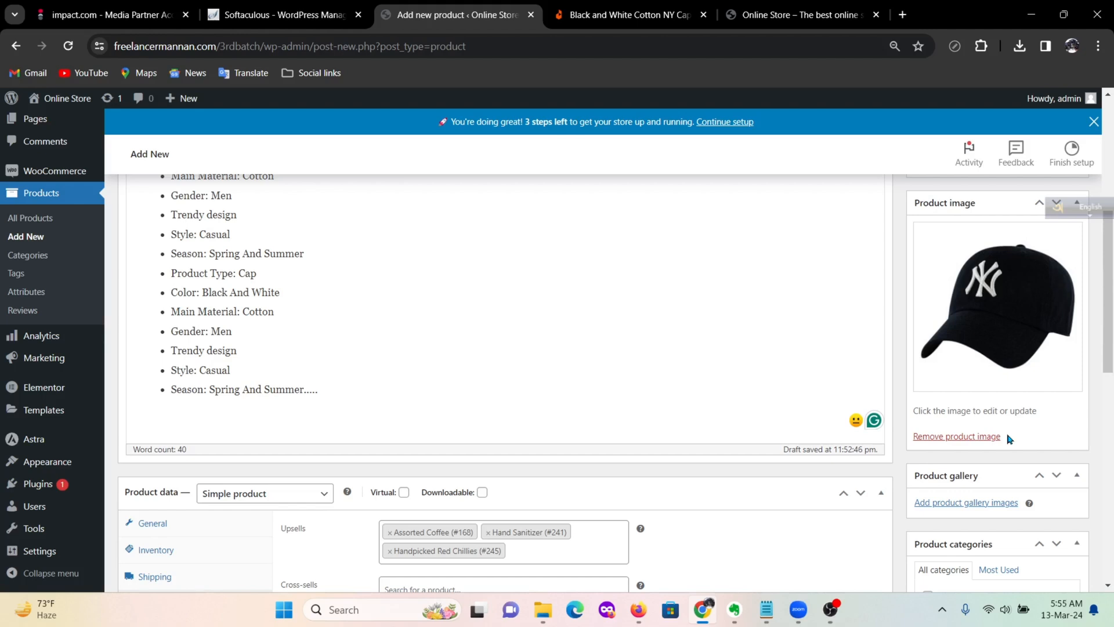
{"action": "scroll", "coordinate": [1009, 439], "scroll_direction": "down", "scroll_amount": 1}
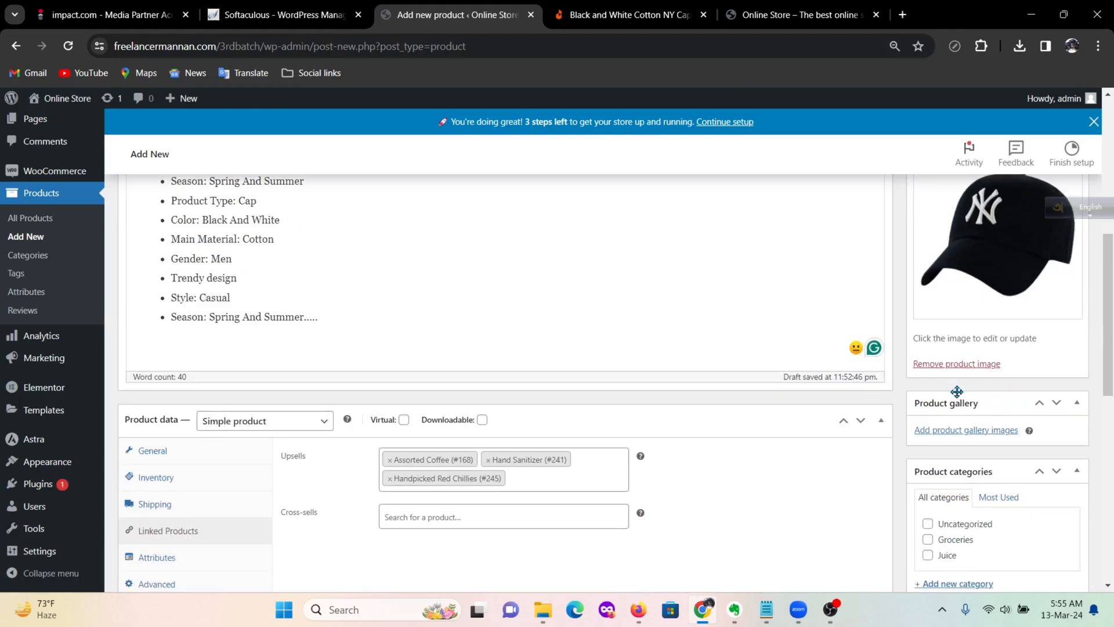
{"action": "left_click", "coordinate": [968, 436]}
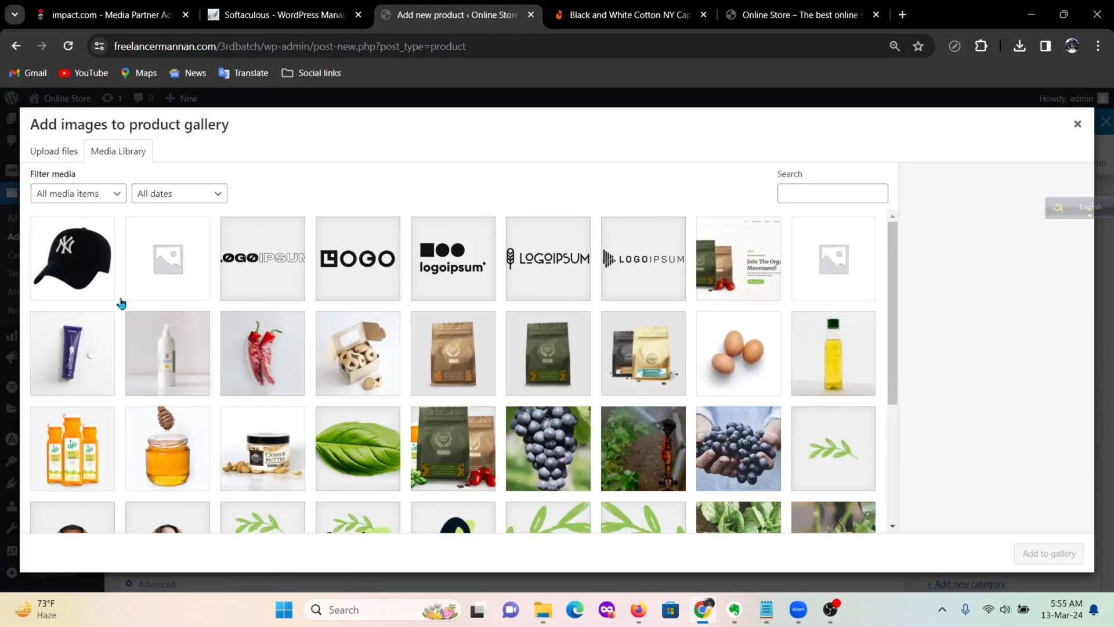
{"action": "scroll", "coordinate": [418, 380], "scroll_direction": "down", "scroll_amount": 3}
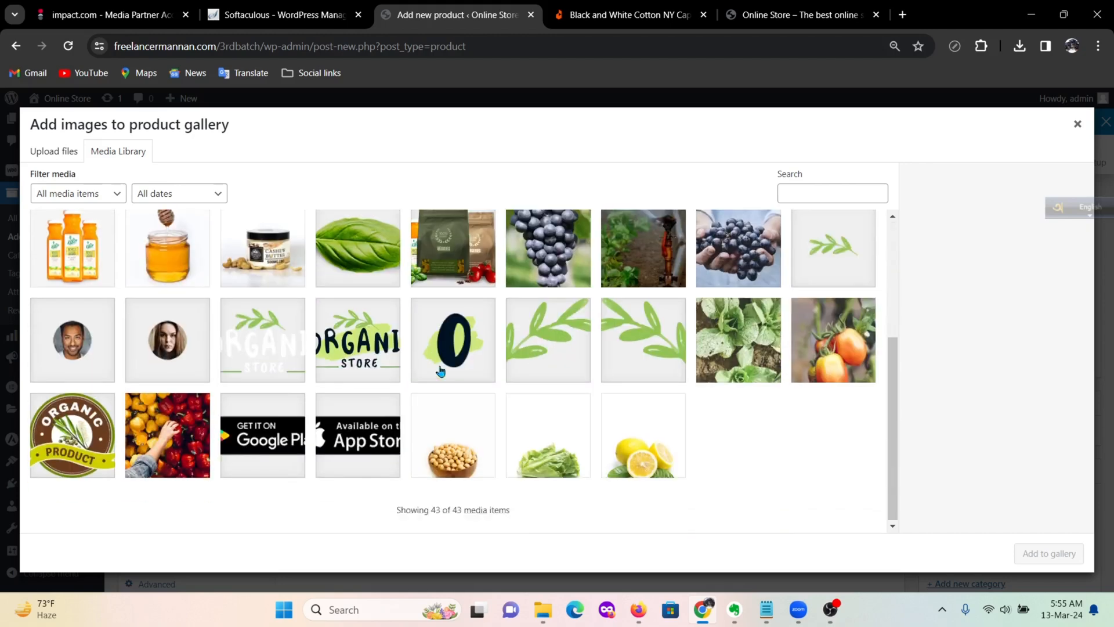
{"action": "scroll", "coordinate": [632, 418], "scroll_direction": "up", "scroll_amount": 2}
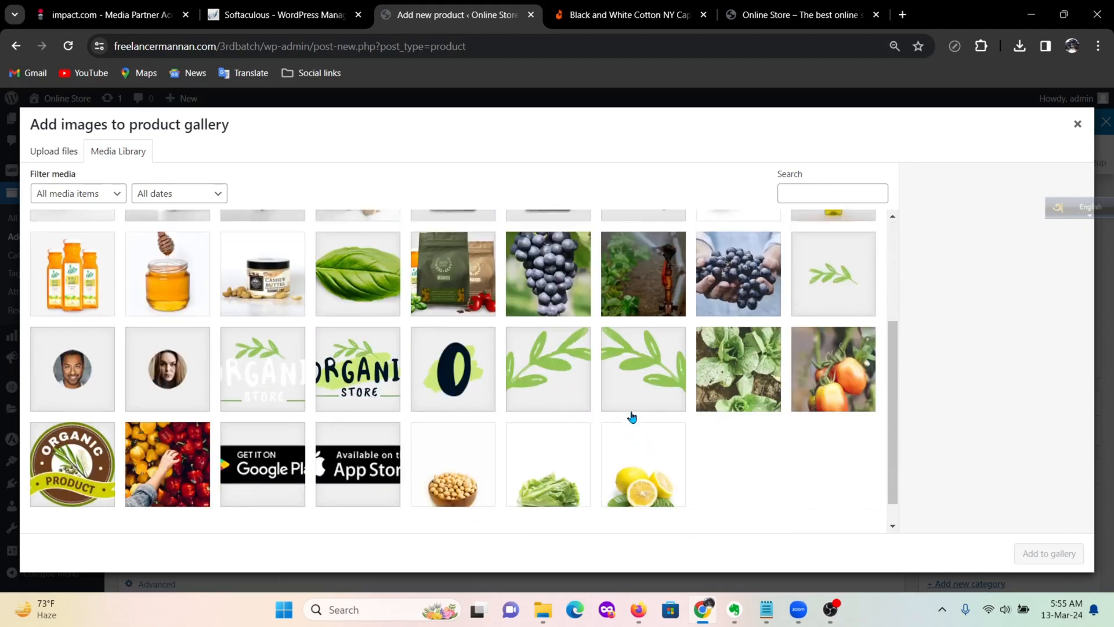
{"action": "left_click", "coordinate": [559, 396]}
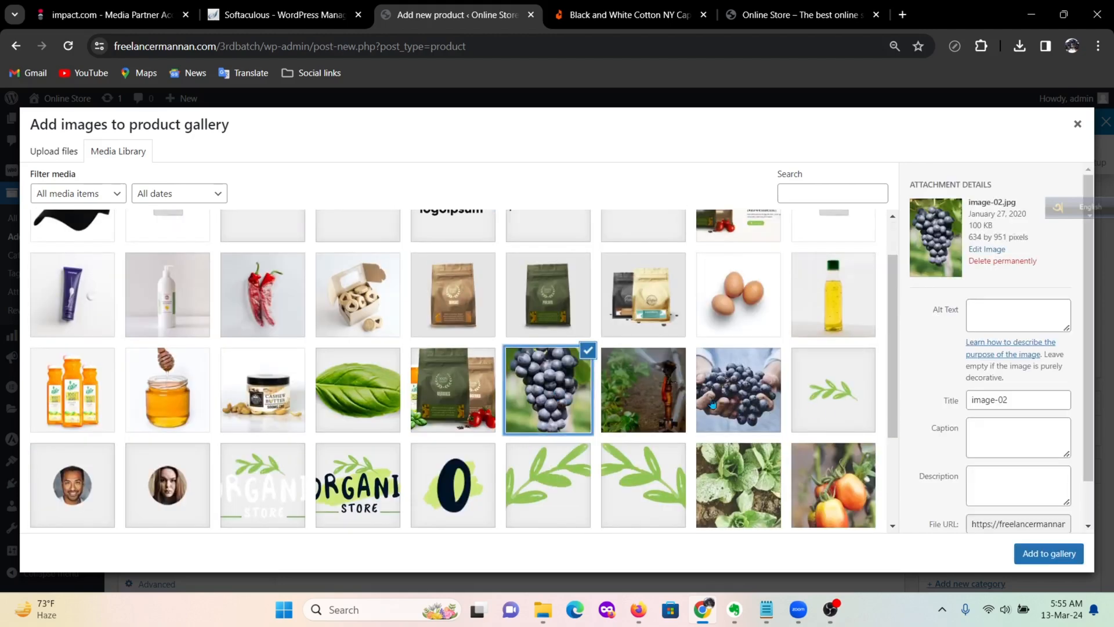
{"action": "left_click", "coordinate": [737, 394]}
{"action": "left_click", "coordinate": [650, 307]}
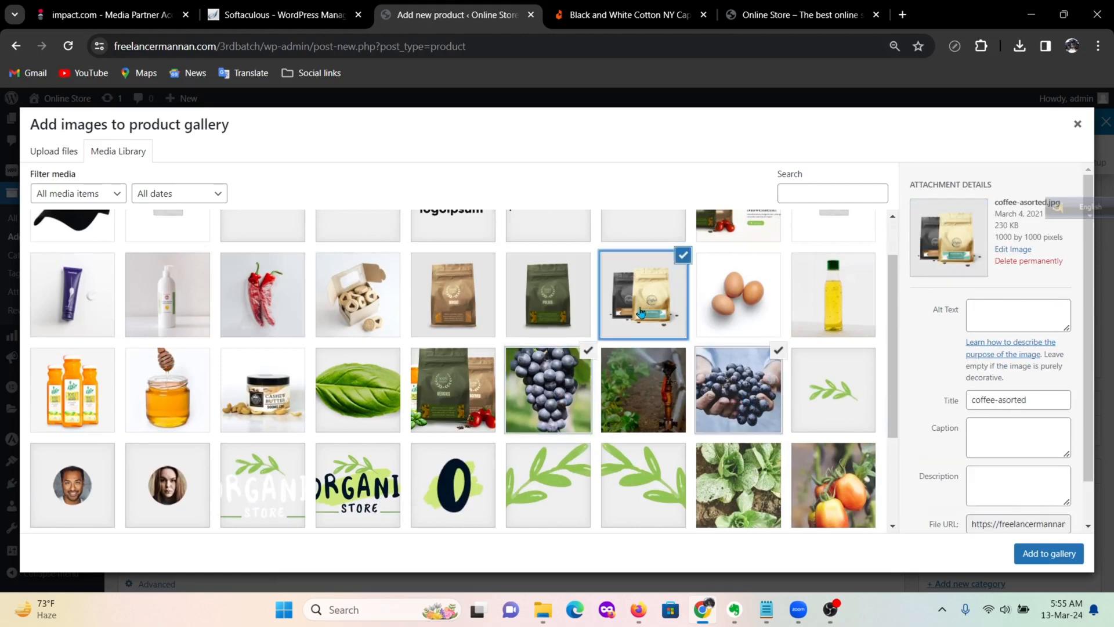
{"action": "left_click", "coordinate": [570, 303]}
{"action": "left_click", "coordinate": [458, 302]}
{"action": "left_click", "coordinate": [266, 292]}
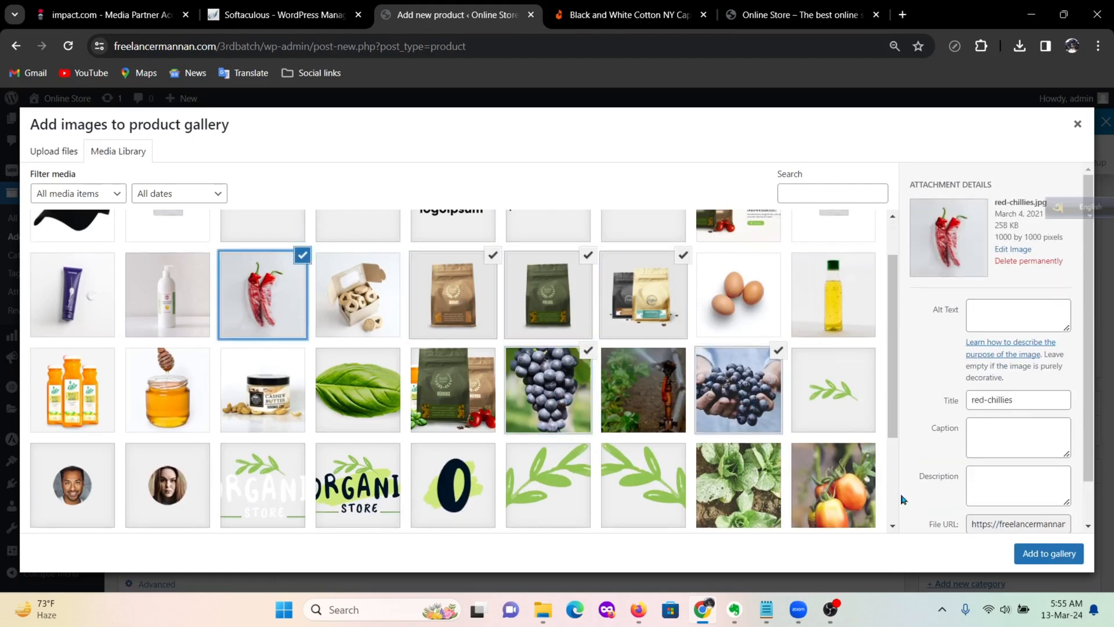
{"action": "left_click", "coordinate": [1048, 554]}
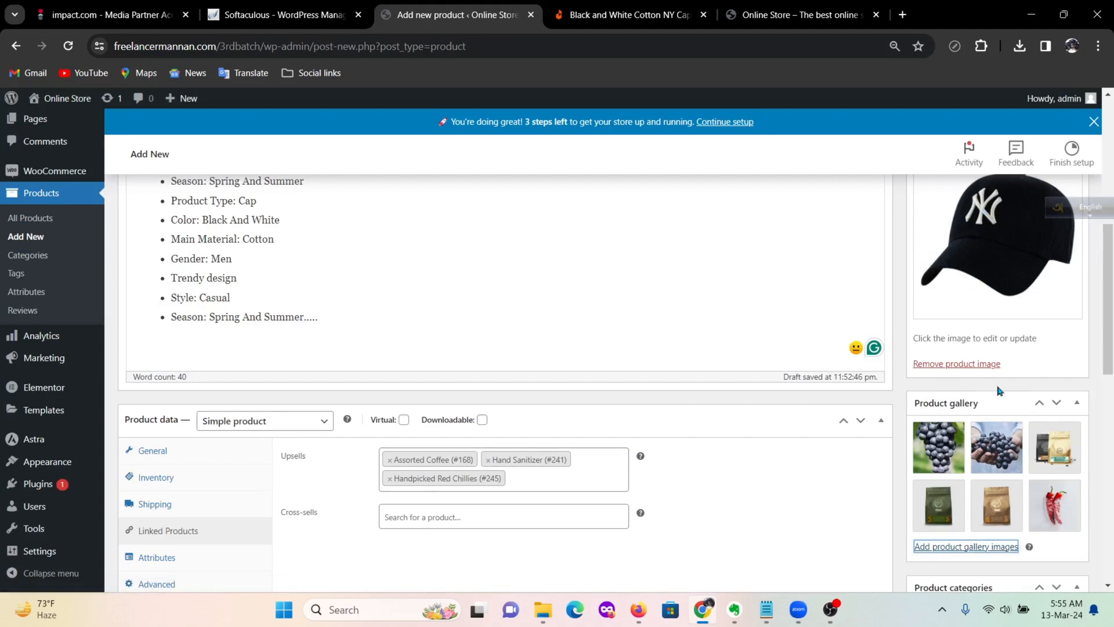
Create a new product category named Men's Cap without a parent and assign it to the product
{"action": "scroll", "coordinate": [1000, 391], "scroll_direction": "down", "scroll_amount": 3}
{"action": "scroll", "coordinate": [1000, 476], "scroll_direction": "down", "scroll_amount": 2}
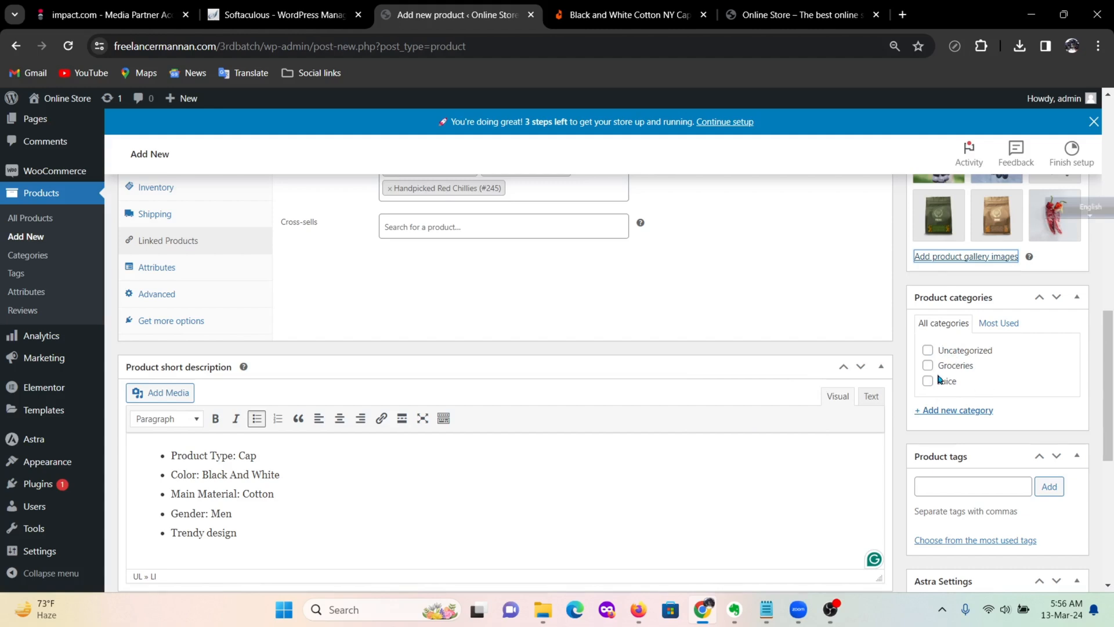
{"action": "left_click", "coordinate": [940, 416]}
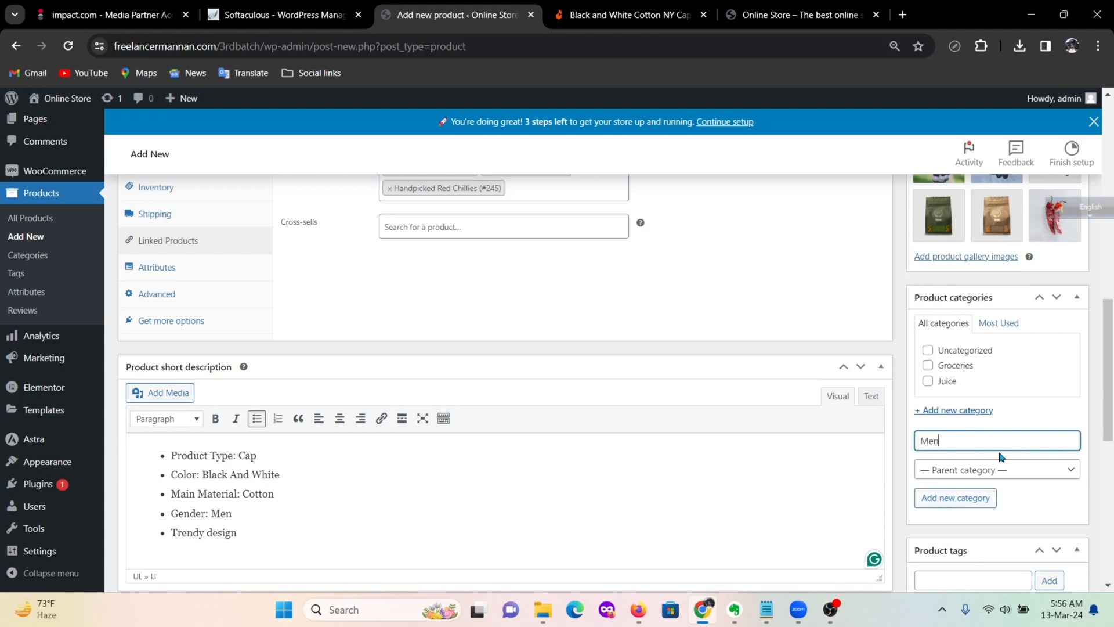
{"action": "type", "text": "Men's Cap"}
{"action": "left_click", "coordinate": [980, 502]}
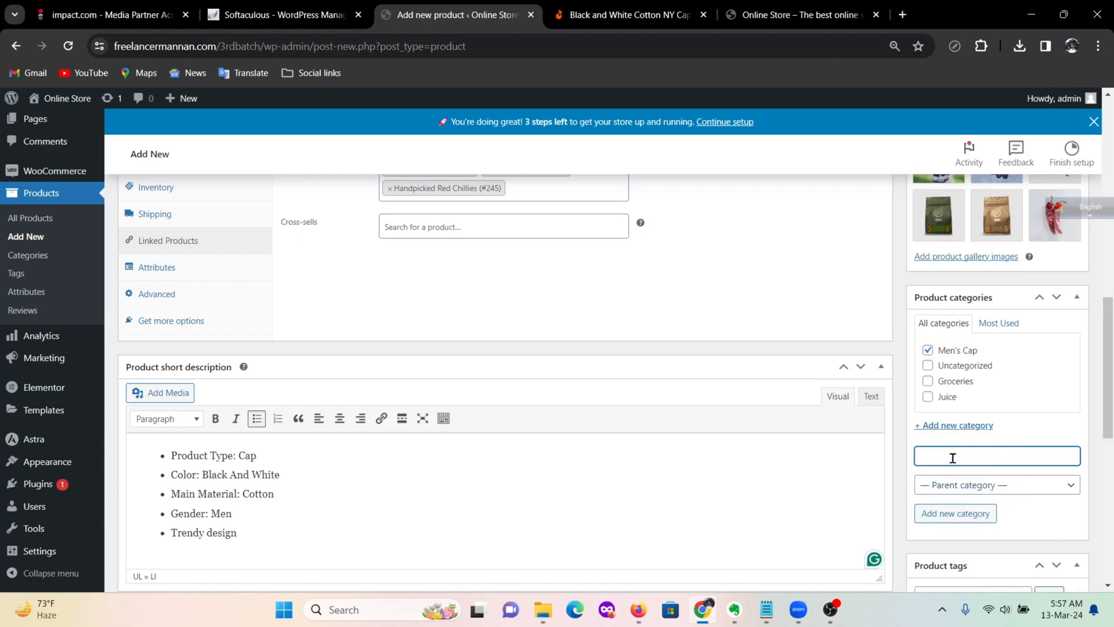
{"action": "left_click", "coordinate": [989, 489]}
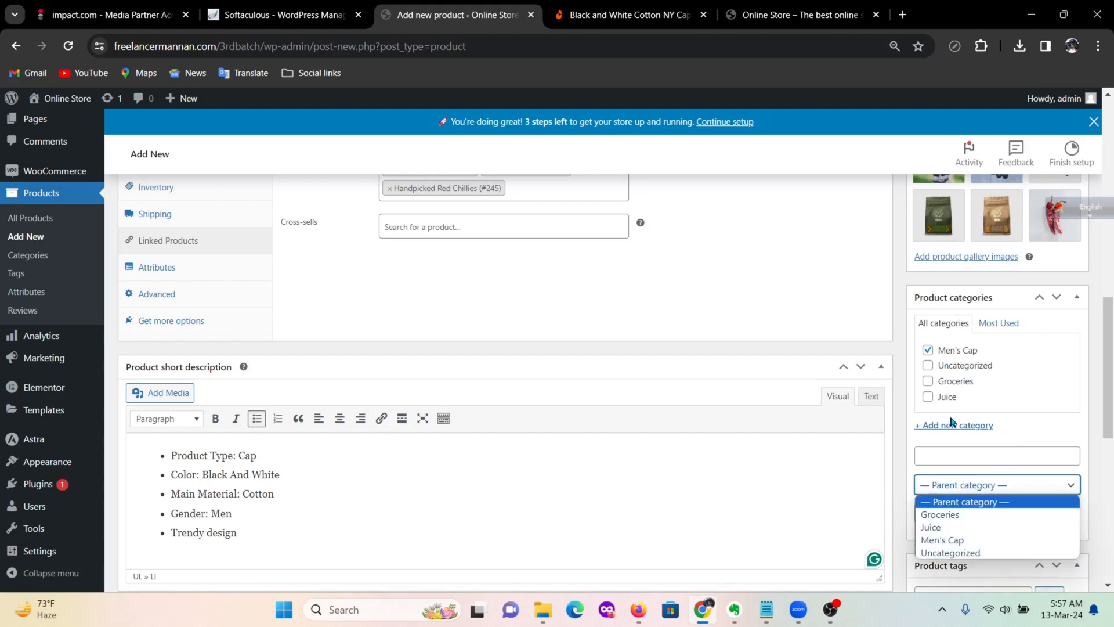
{"action": "left_click", "coordinate": [902, 445]}
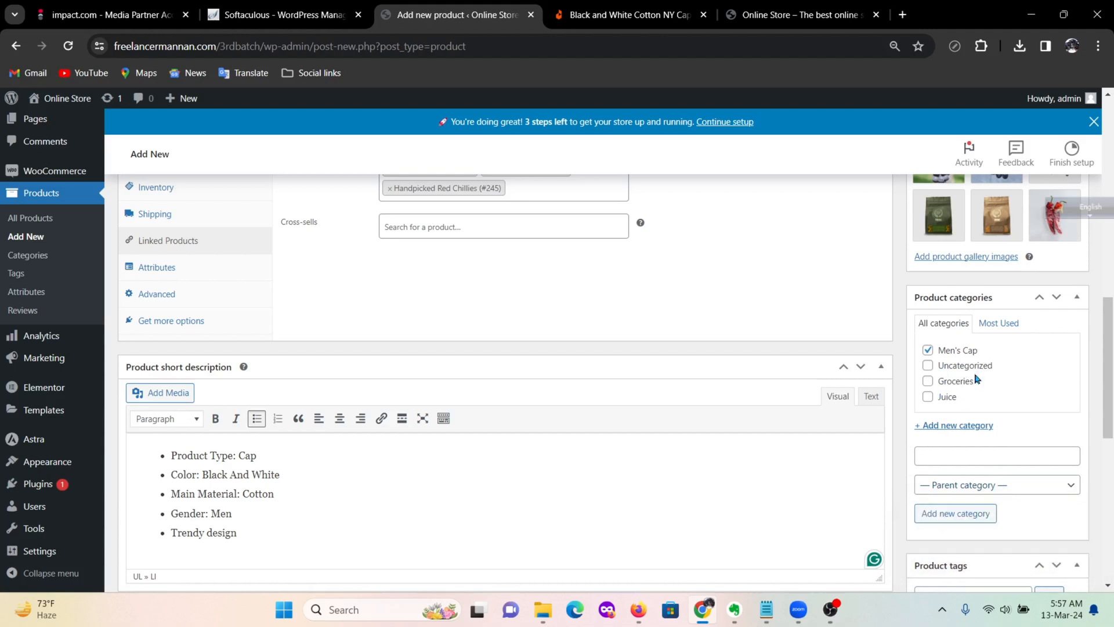
{"action": "scroll", "coordinate": [1016, 480], "scroll_direction": "down", "scroll_amount": 1}
{"action": "scroll", "coordinate": [1015, 481], "scroll_direction": "up", "scroll_amount": 1}
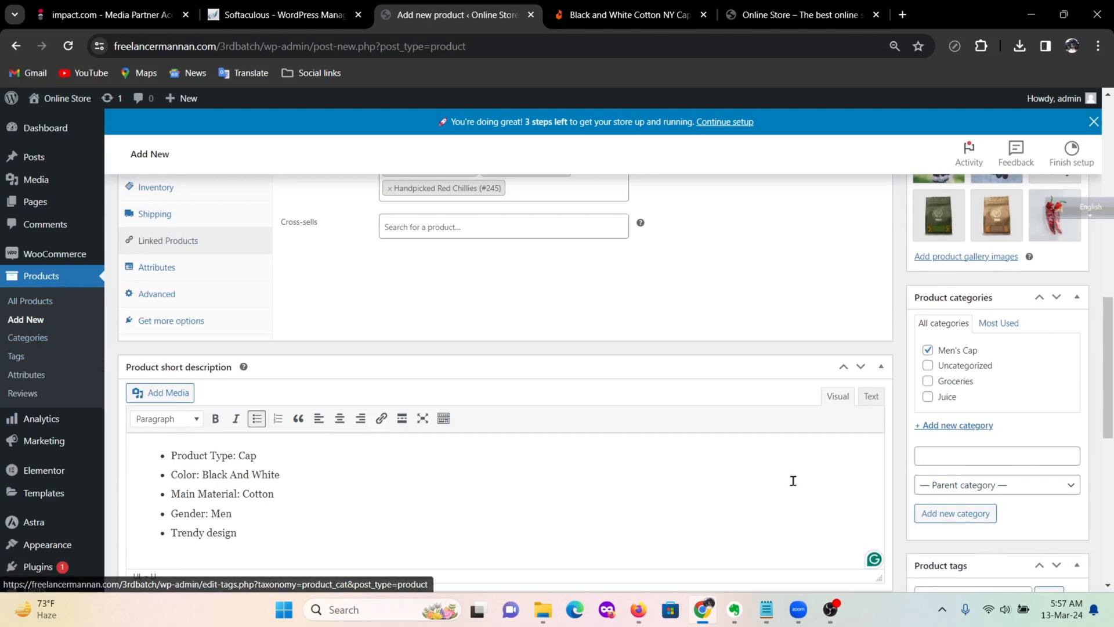
{"action": "scroll", "coordinate": [952, 480], "scroll_direction": "down", "scroll_amount": 3}
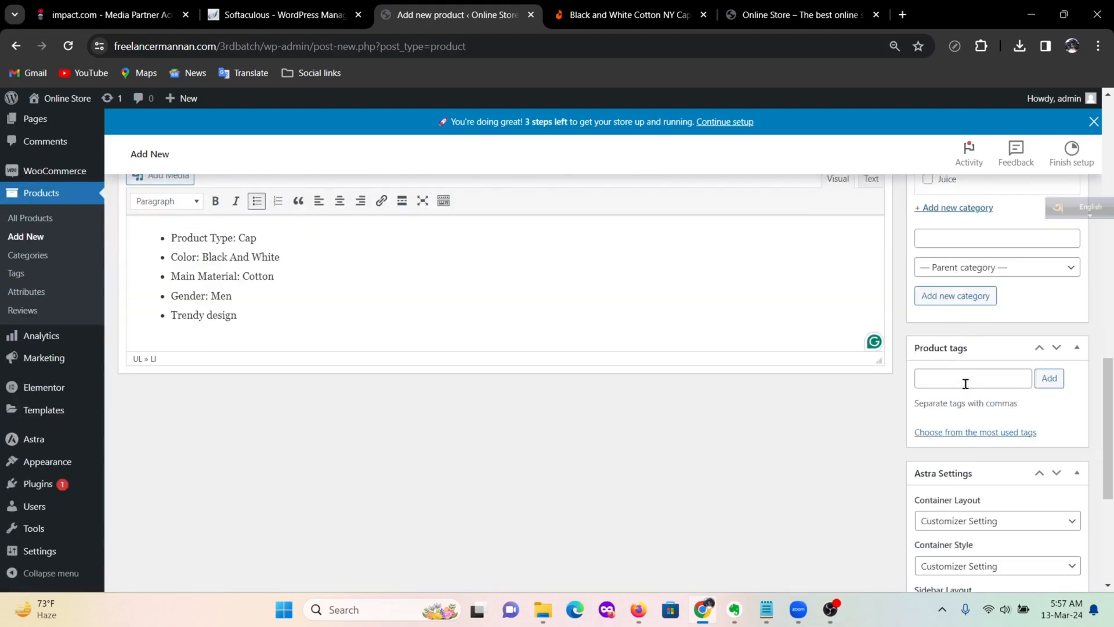
Copy "Cap for Men" from the product title and add it as a product tag
{"action": "scroll", "coordinate": [455, 383], "scroll_direction": "up", "scroll_amount": 3}
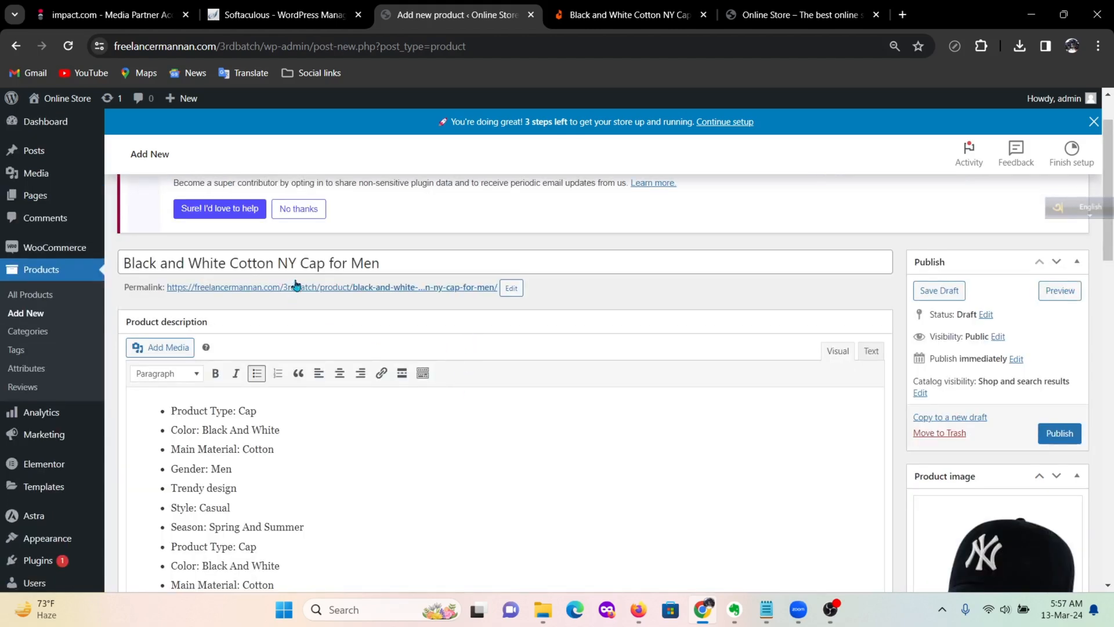
{"action": "left_click_drag", "start_coordinate": [301, 263], "coordinate": [386, 268]}
{"action": "key", "text": "ctrl+c"}
{"action": "scroll", "coordinate": [728, 391], "scroll_direction": "down", "scroll_amount": 5}
{"action": "scroll", "coordinate": [728, 391], "scroll_direction": "down", "scroll_amount": 10}
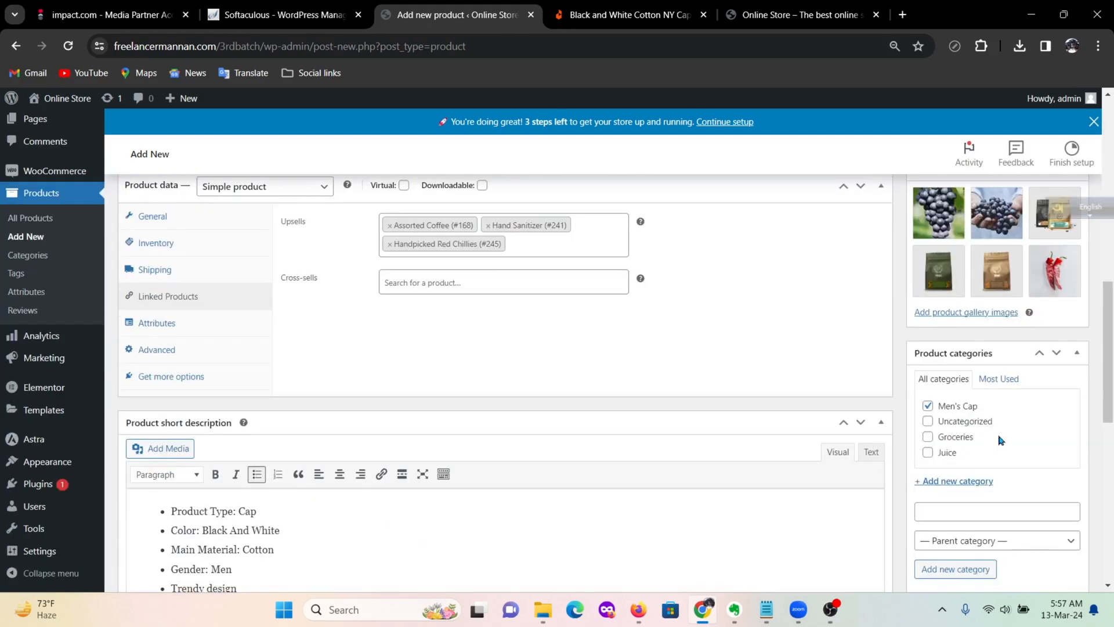
{"action": "left_click", "coordinate": [963, 360]}
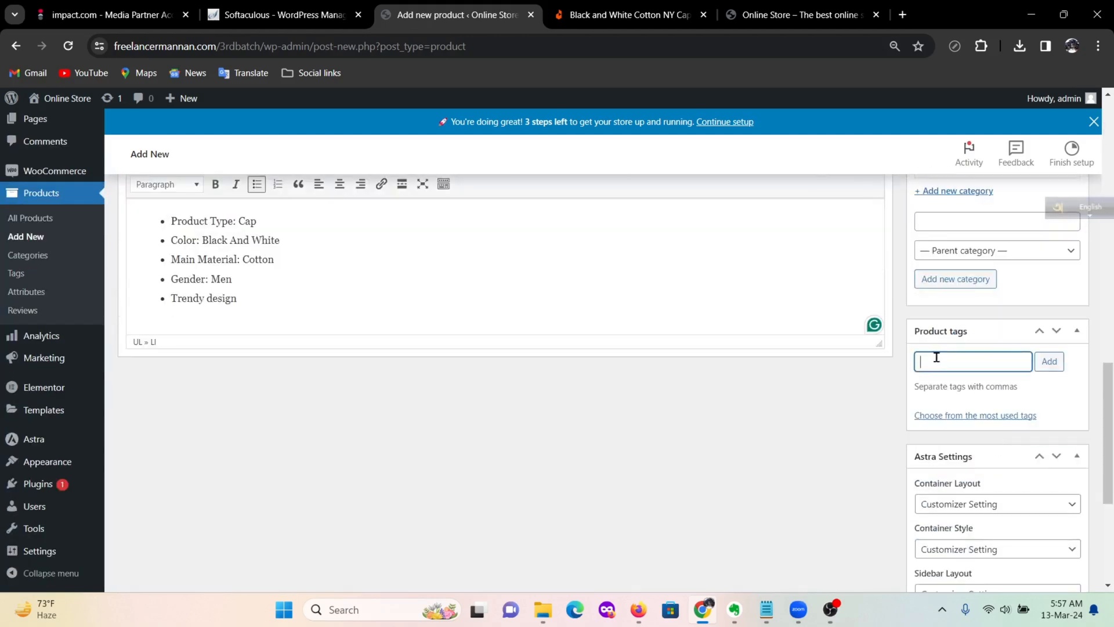
{"action": "key", "text": "ctrl+v"}
{"action": "left_click", "coordinate": [1050, 362]}
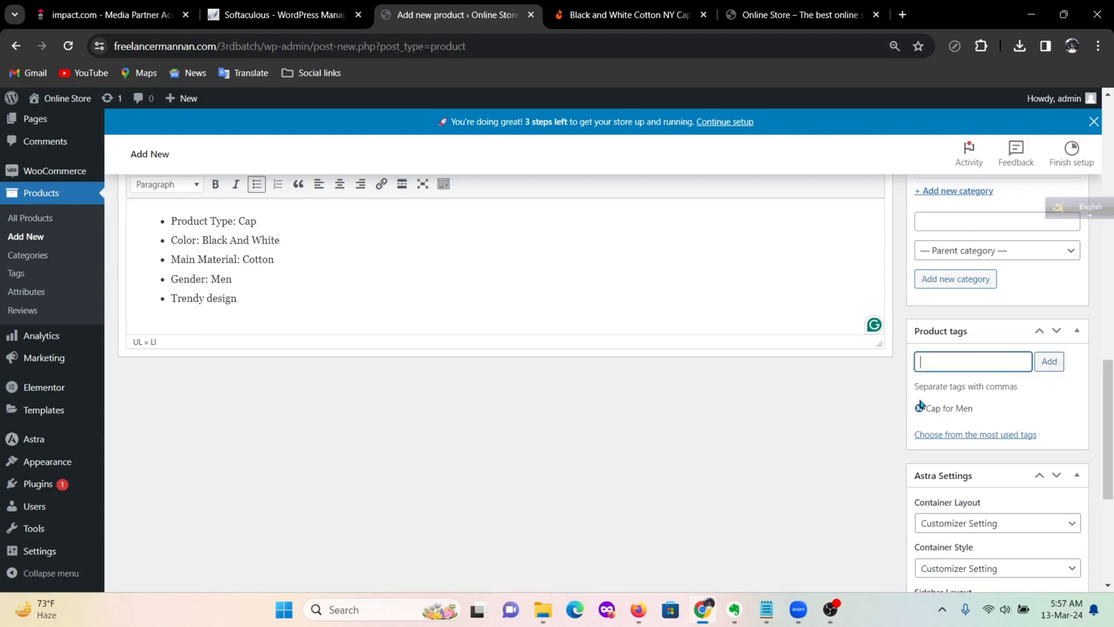
Copy "Cotton NY Cap" from the product title and add it as a second product tag
{"action": "scroll", "coordinate": [688, 428], "scroll_direction": "up", "scroll_amount": 7}
{"action": "scroll", "coordinate": [443, 418], "scroll_direction": "up", "scroll_amount": 8}
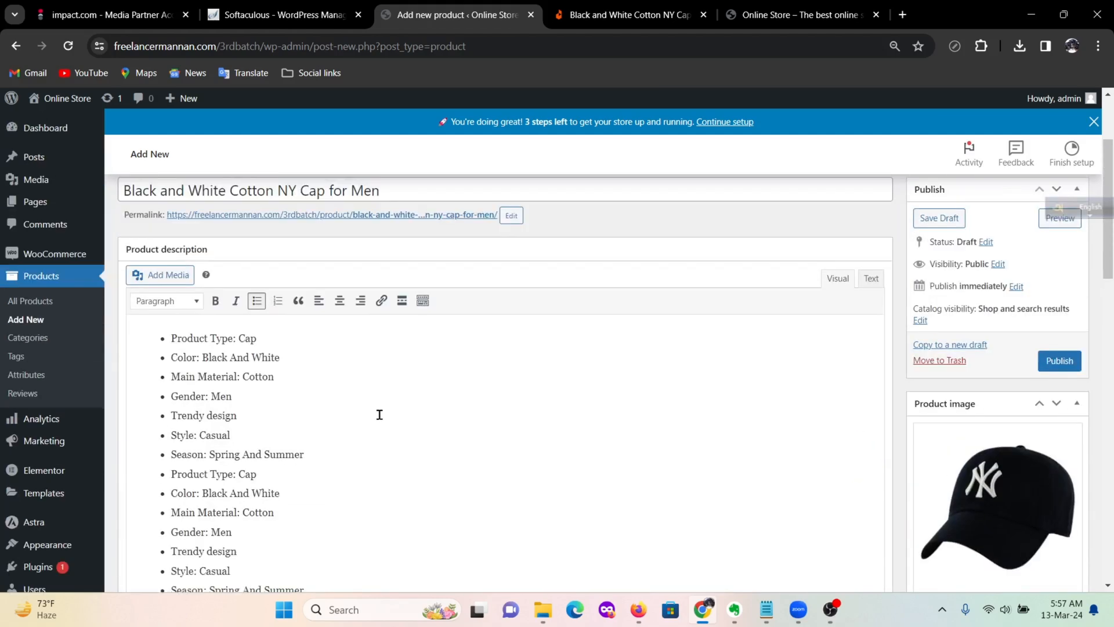
{"action": "left_click_drag", "start_coordinate": [230, 335], "coordinate": [329, 340]}
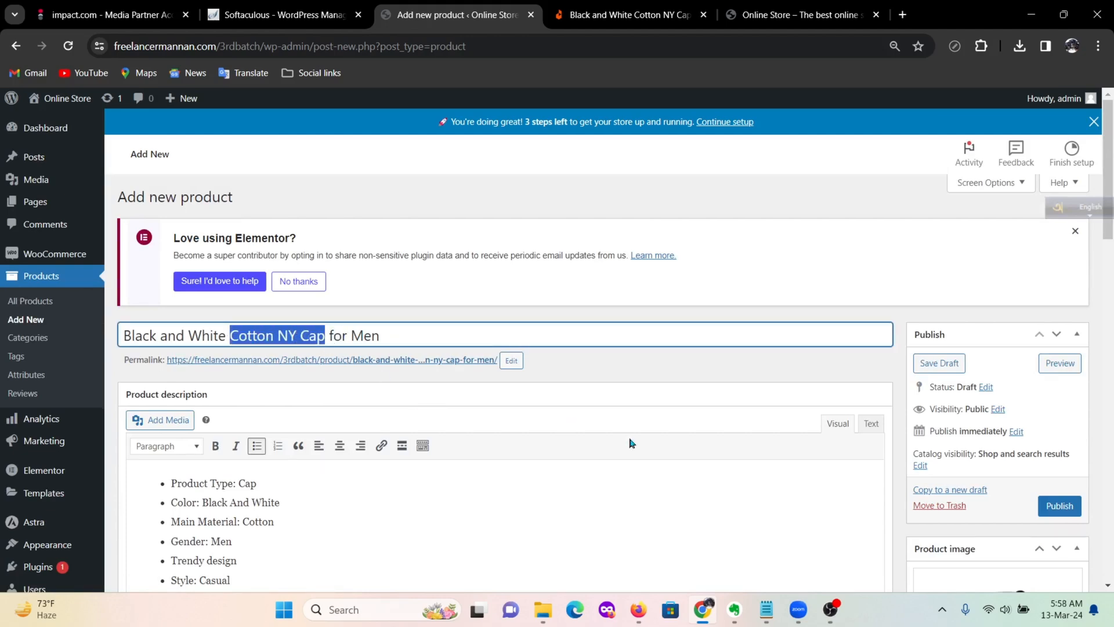
{"action": "scroll", "coordinate": [632, 442], "scroll_direction": "down", "scroll_amount": 15}
{"action": "left_click", "coordinate": [966, 295]}
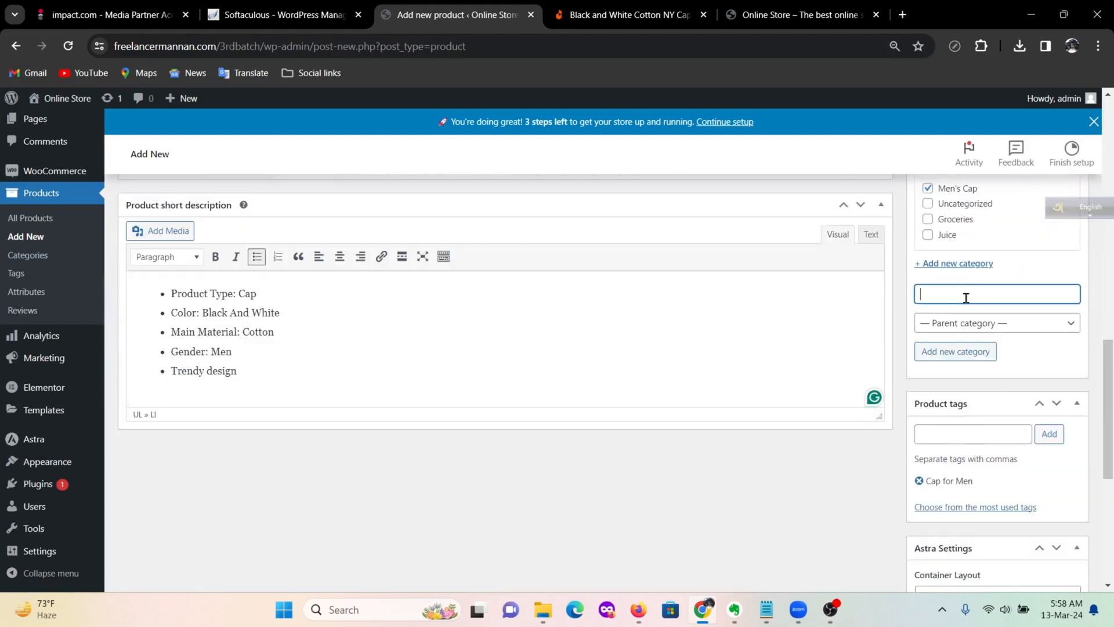
{"action": "scroll", "coordinate": [987, 360], "scroll_direction": "up", "scroll_amount": 3}
{"action": "scroll", "coordinate": [998, 383], "scroll_direction": "down", "scroll_amount": 4}
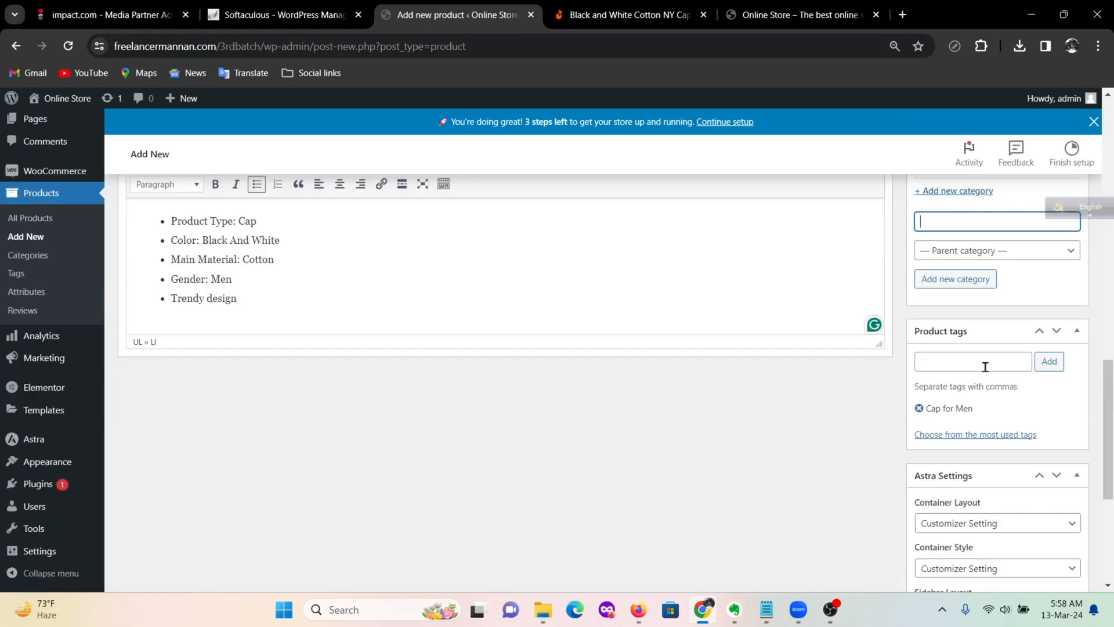
{"action": "left_click", "coordinate": [946, 361]}
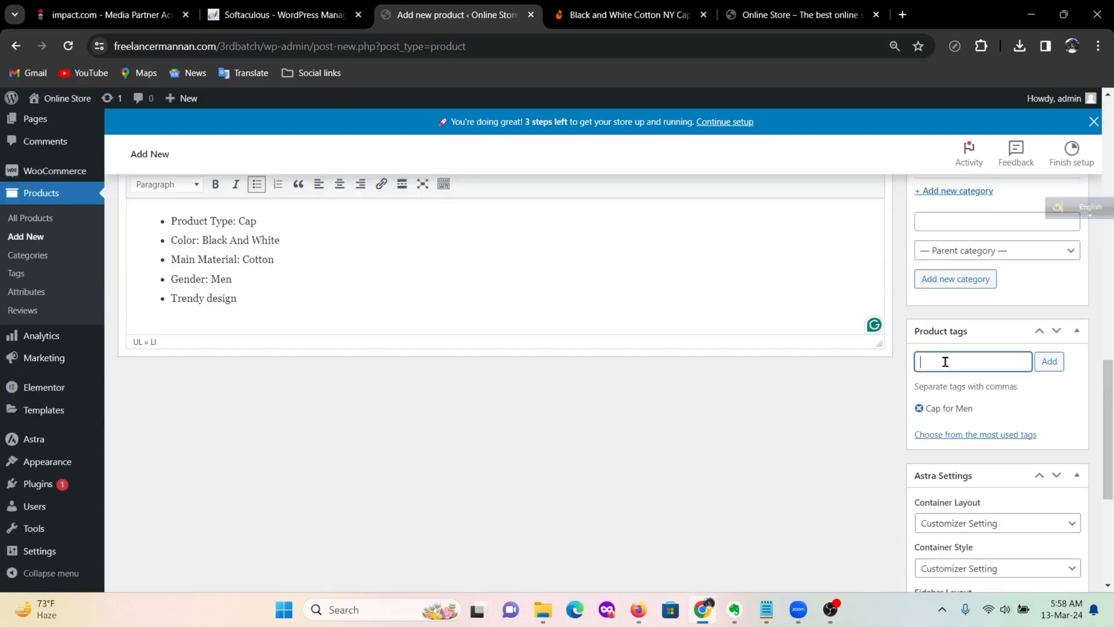
{"action": "left_click", "coordinate": [1049, 362]}
Publish the cap product and view its live store page in a new browser tab
{"action": "scroll", "coordinate": [658, 434], "scroll_direction": "up", "scroll_amount": 5}
{"action": "scroll", "coordinate": [658, 435], "scroll_direction": "up", "scroll_amount": 10}
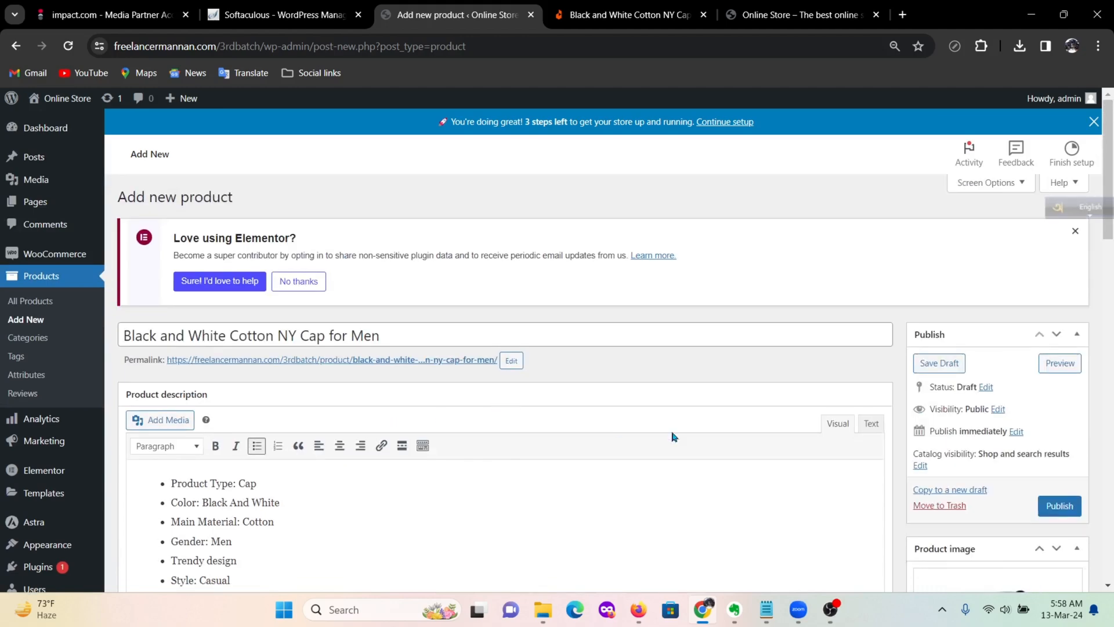
{"action": "scroll", "coordinate": [732, 441], "scroll_direction": "down", "scroll_amount": 5}
{"action": "scroll", "coordinate": [854, 387], "scroll_direction": "up", "scroll_amount": 3}
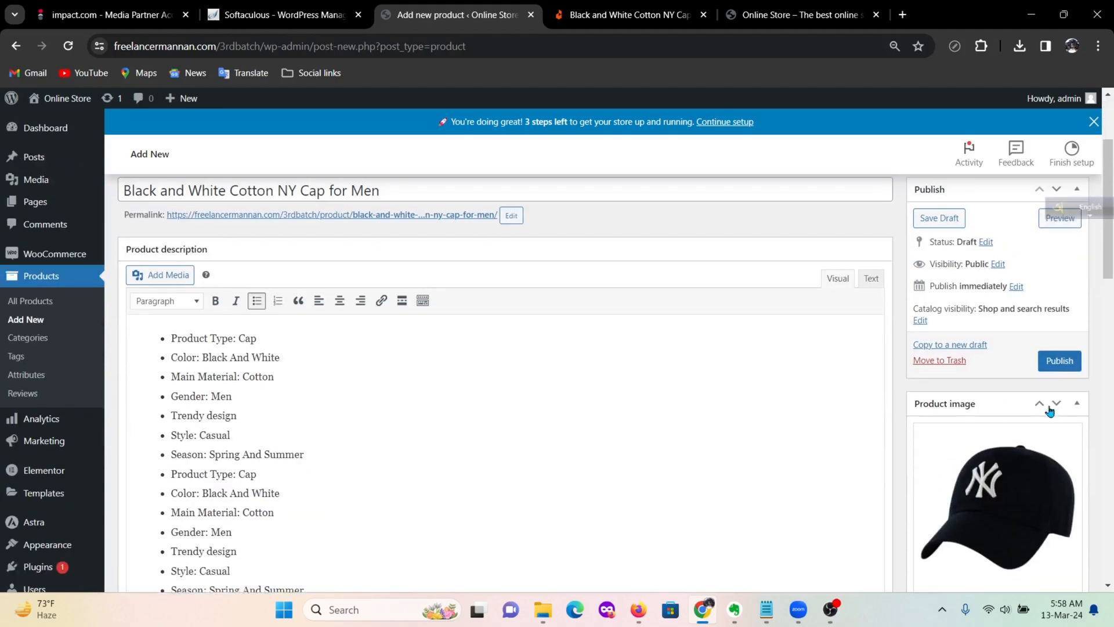
{"action": "left_click", "coordinate": [1061, 362]}
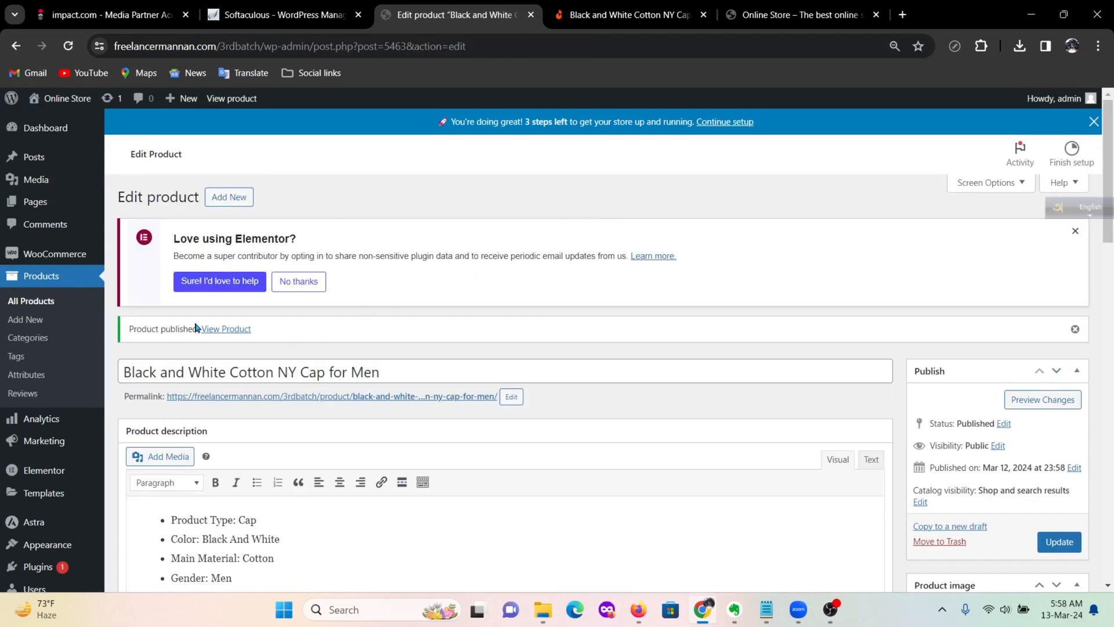
{"action": "right_click", "coordinate": [225, 333]}
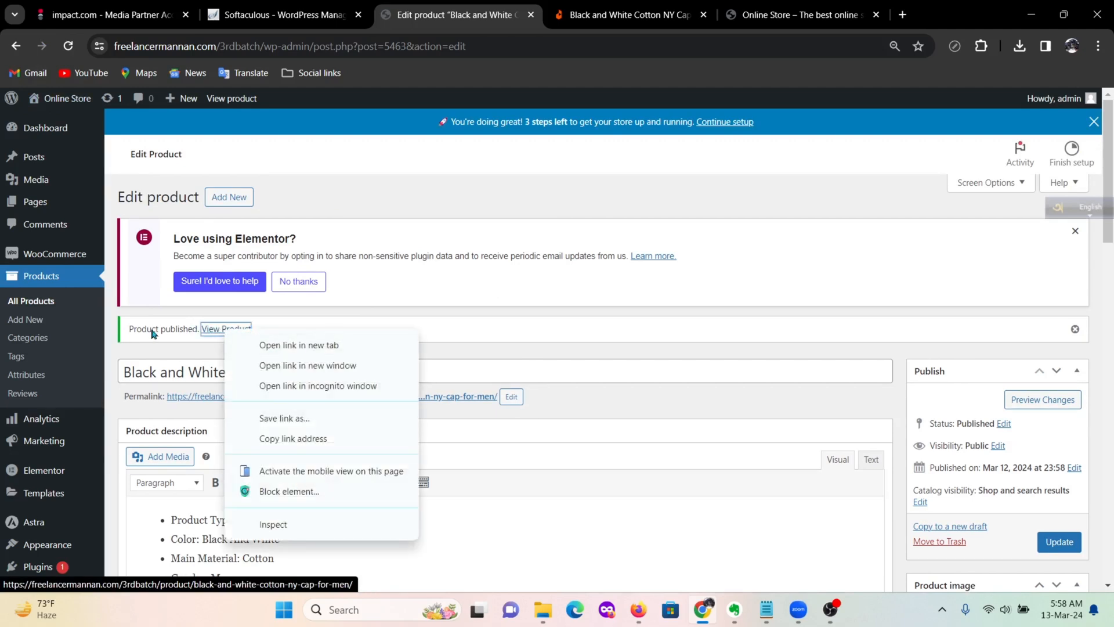
{"action": "left_click", "coordinate": [272, 346]}
{"action": "left_click", "coordinate": [542, 14]}
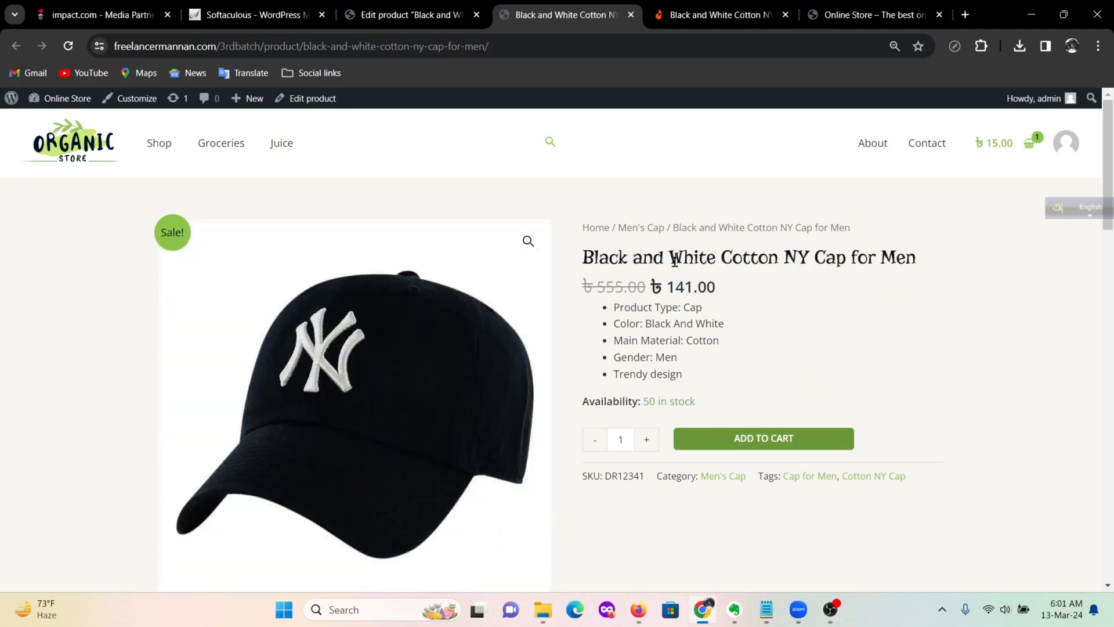
Check the title, regular and sale prices, and short description on the cap's store page
{"action": "left_click_drag", "start_coordinate": [927, 265], "coordinate": [865, 299]}
{"action": "left_click", "coordinate": [605, 284]}
{"action": "left_click_drag", "start_coordinate": [721, 290], "coordinate": [664, 281]}
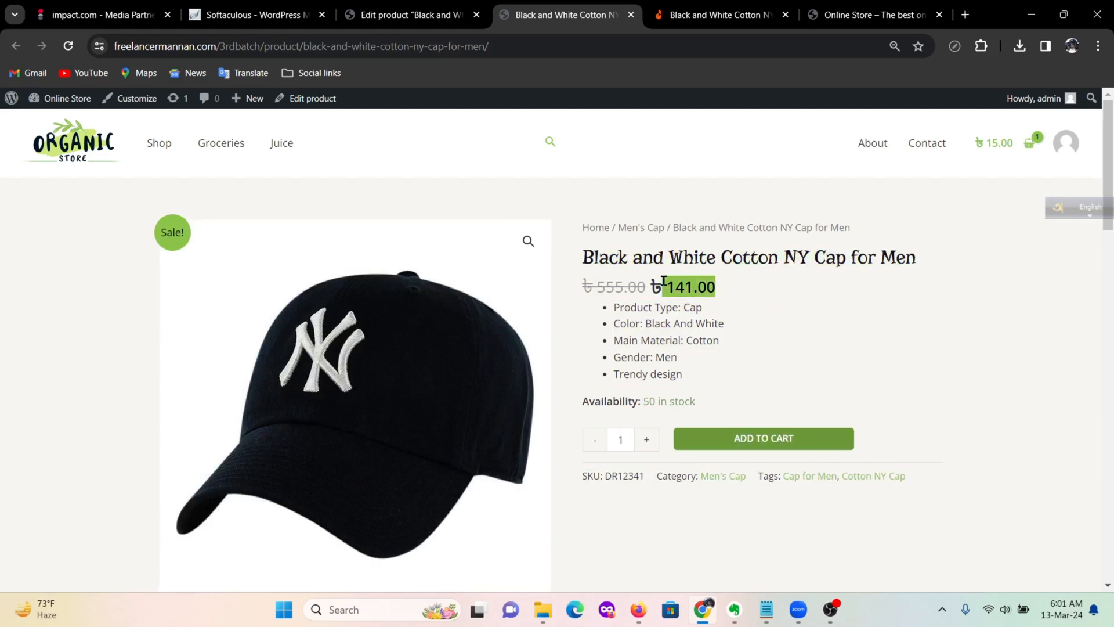
{"action": "left_click_drag", "start_coordinate": [700, 386], "coordinate": [604, 308]}
{"action": "left_click", "coordinate": [774, 328]}
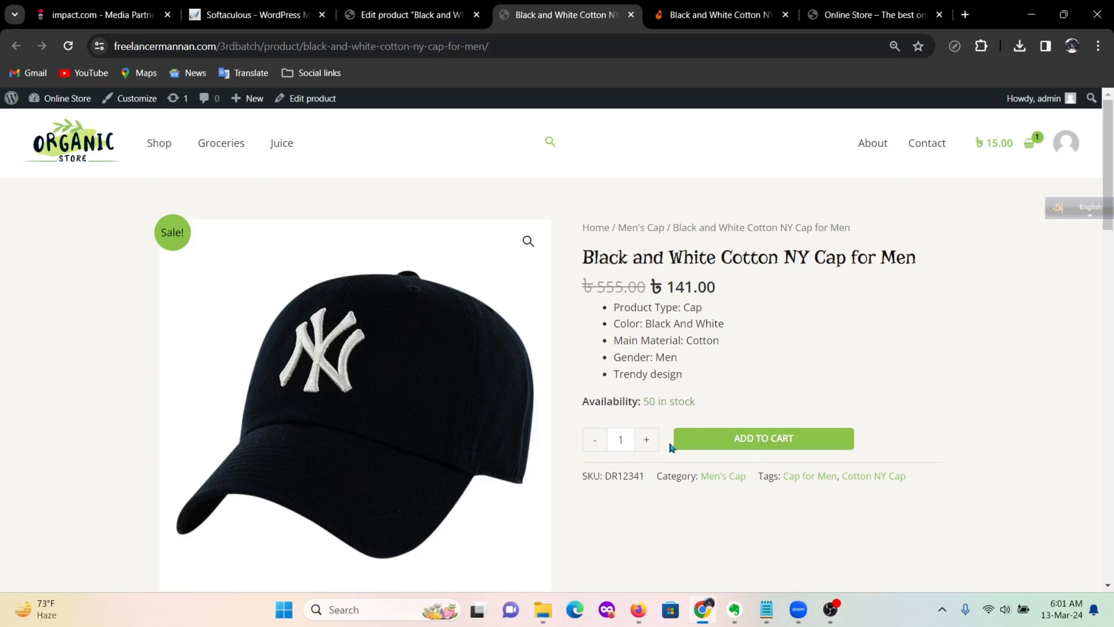
Try the quantity selector by raising it to 2 and returning it to 1, and check the SKU, category and tags
{"action": "left_click", "coordinate": [647, 443]}
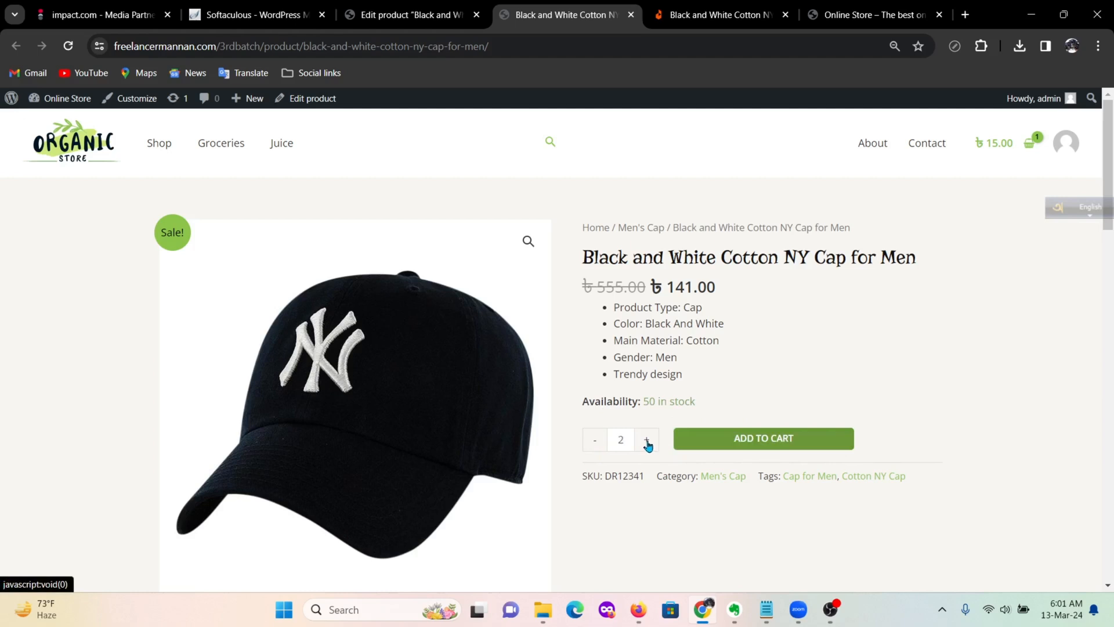
{"action": "left_click", "coordinate": [597, 443]}
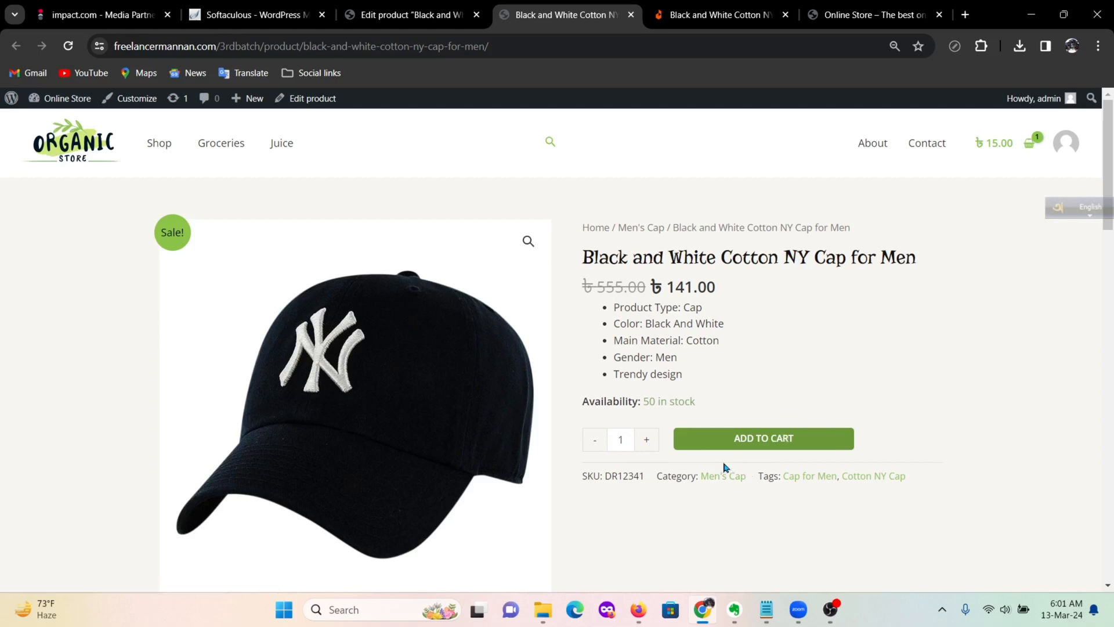
{"action": "left_click_drag", "start_coordinate": [585, 488], "coordinate": [627, 491]}
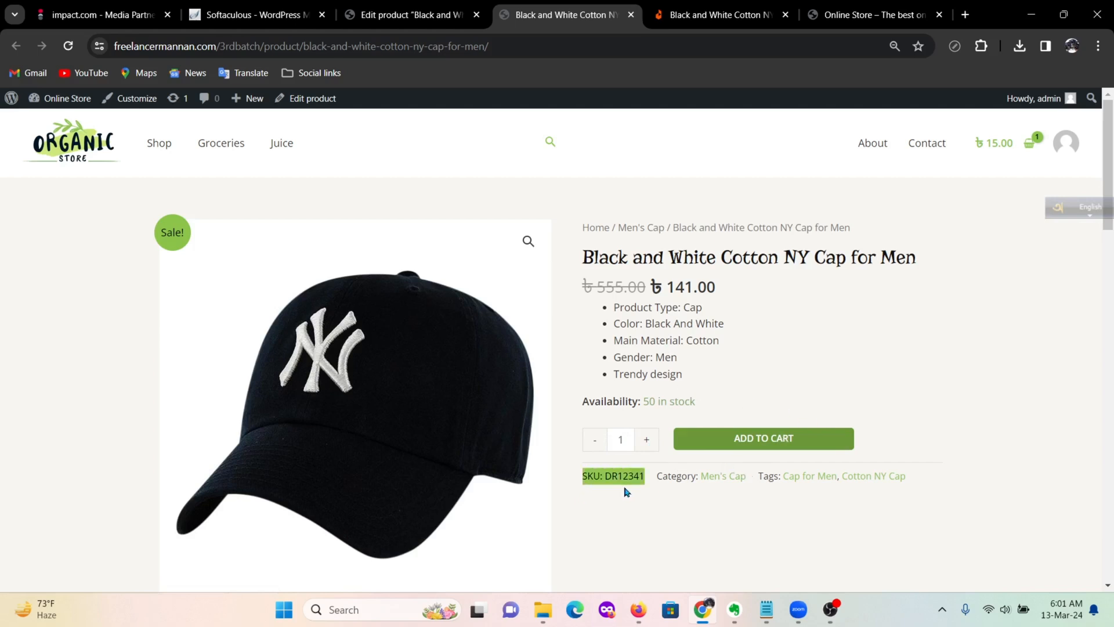
{"action": "left_click", "coordinate": [666, 504]}
{"action": "left_click_drag", "start_coordinate": [724, 501], "coordinate": [737, 497]}
{"action": "left_click", "coordinate": [739, 499]}
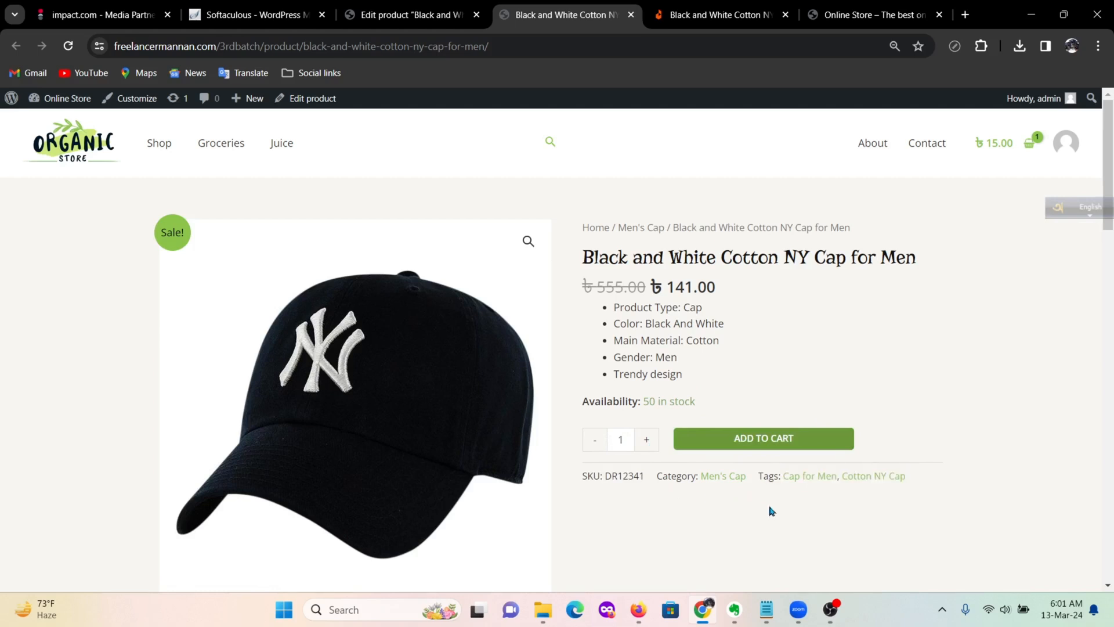
{"action": "left_click_drag", "start_coordinate": [938, 486], "coordinate": [765, 476]}
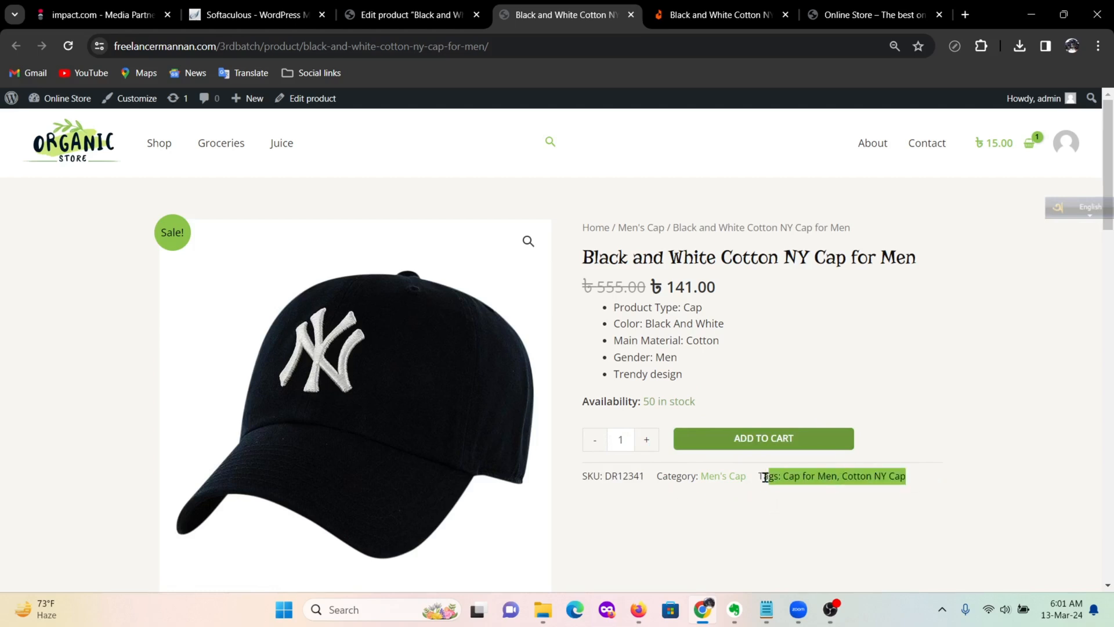
{"action": "left_click", "coordinate": [935, 478]}
Browse the cap's gallery by enlarging the grape and assorted coffee images
{"action": "scroll", "coordinate": [751, 346], "scroll_direction": "down", "scroll_amount": 6}
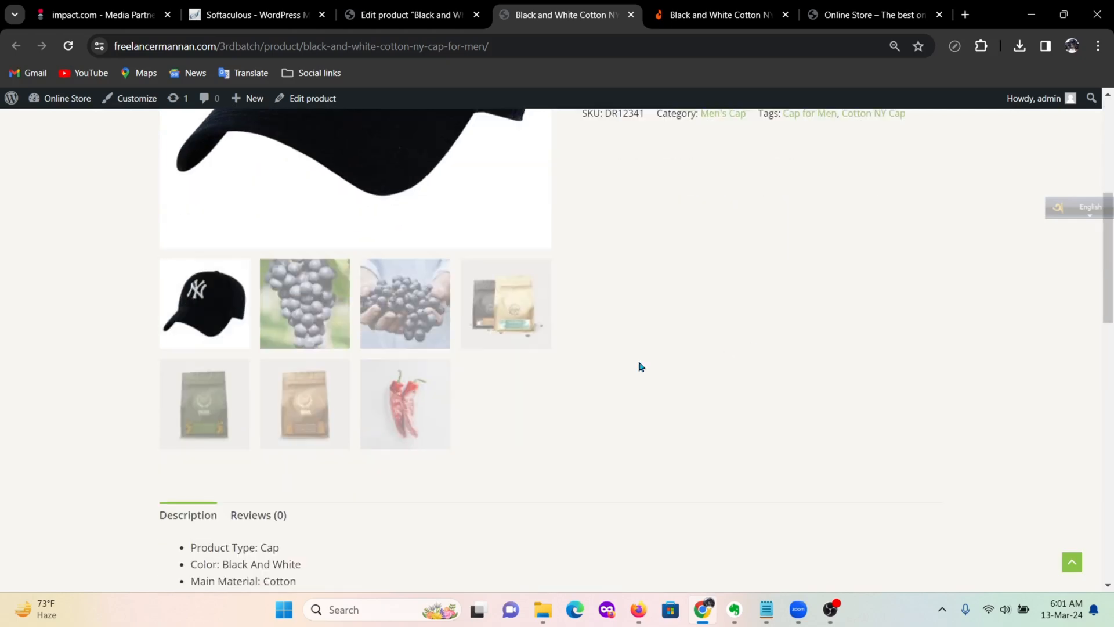
{"action": "scroll", "coordinate": [437, 395], "scroll_direction": "up", "scroll_amount": 2}
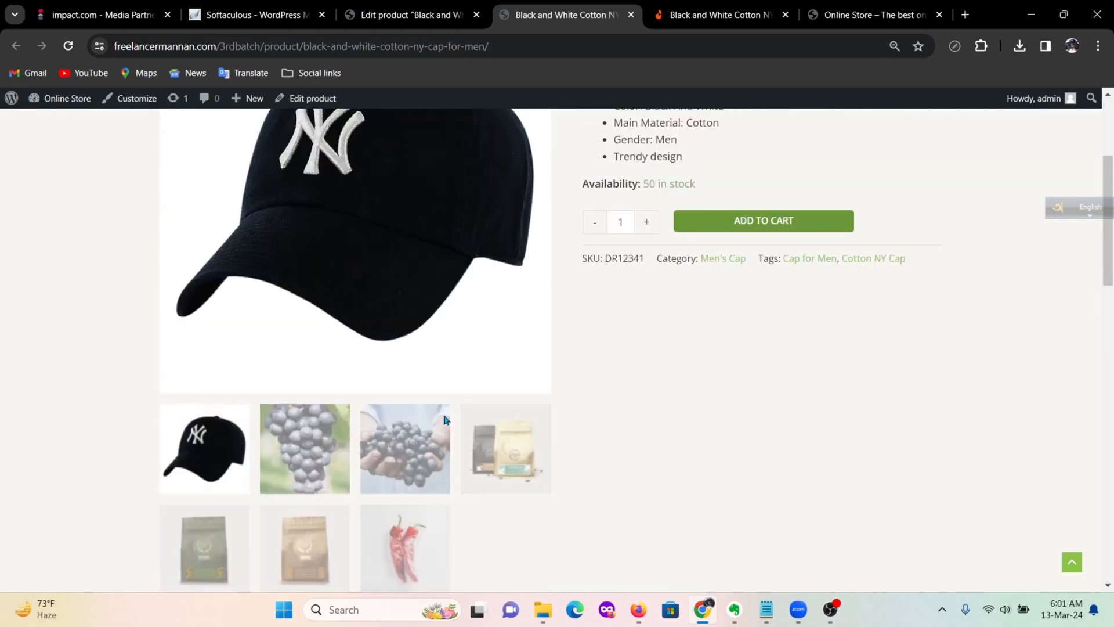
{"action": "left_click", "coordinate": [305, 456]}
{"action": "scroll", "coordinate": [497, 417], "scroll_direction": "down", "scroll_amount": 5}
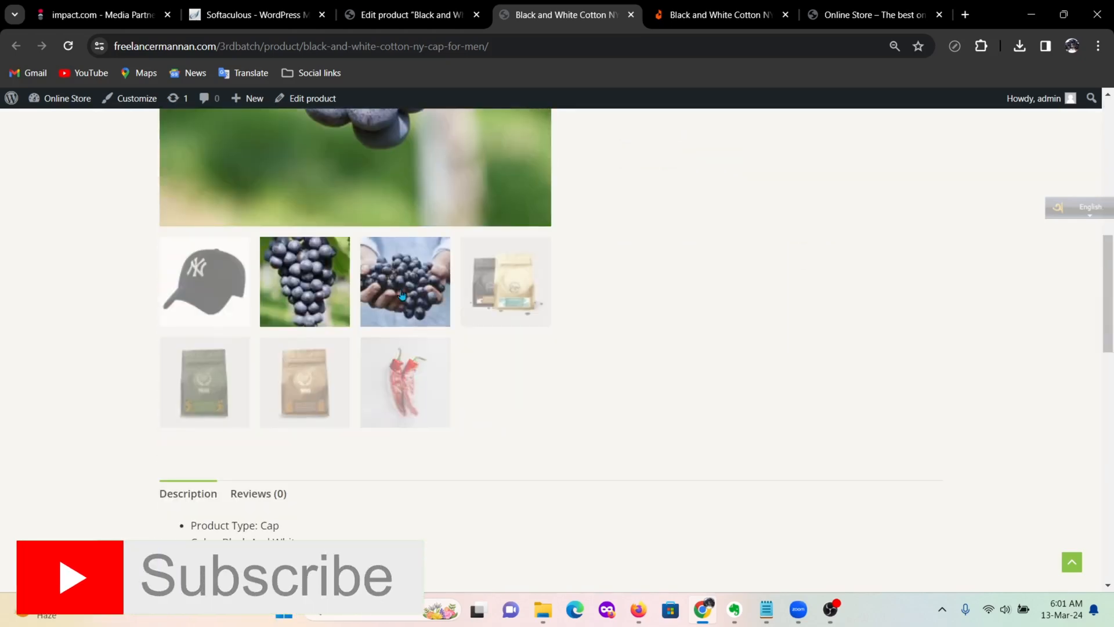
{"action": "scroll", "coordinate": [498, 306], "scroll_direction": "down", "scroll_amount": 5}
{"action": "scroll", "coordinate": [501, 349], "scroll_direction": "up", "scroll_amount": 6}
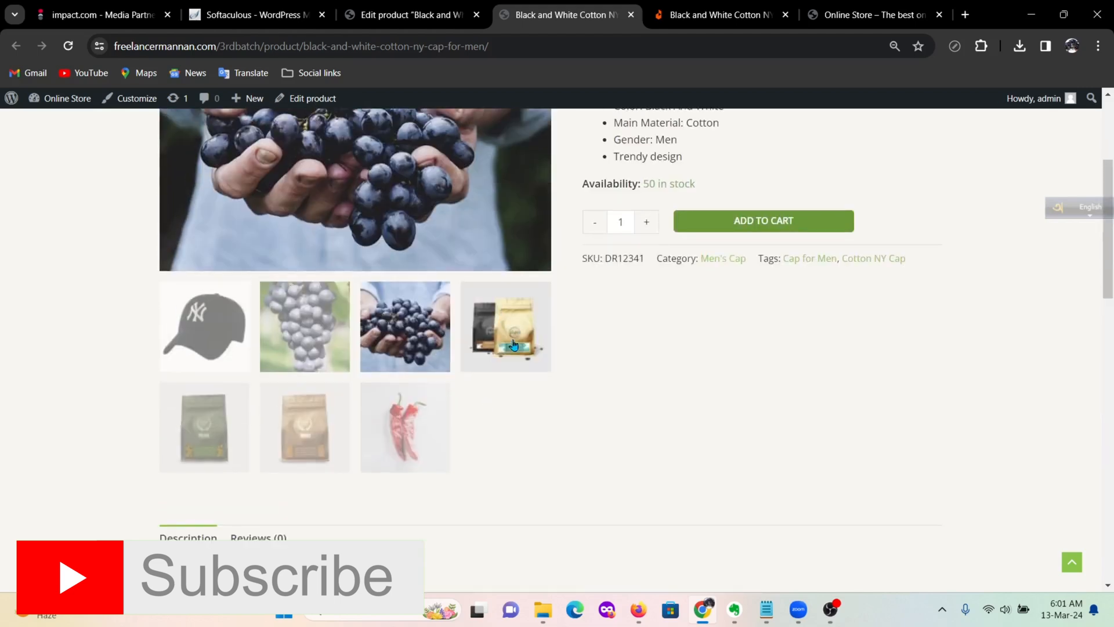
{"action": "left_click", "coordinate": [514, 334]}
{"action": "scroll", "coordinate": [327, 362], "scroll_direction": "up", "scroll_amount": 2}
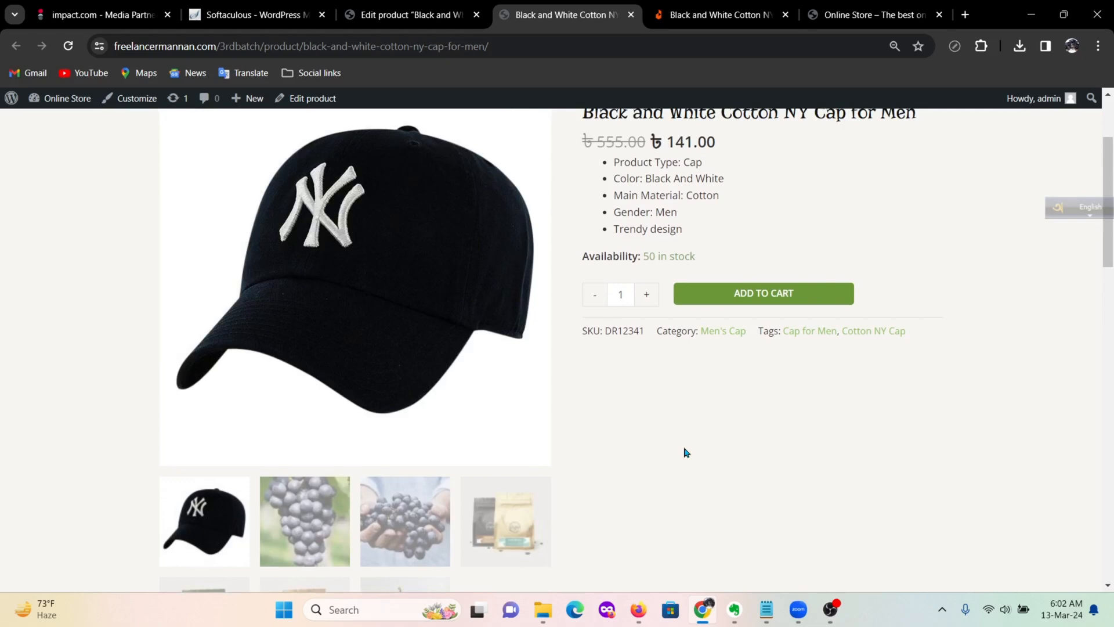
Review the cap's full description and its reviews section, ending on the description
{"action": "scroll", "coordinate": [694, 444], "scroll_direction": "down", "scroll_amount": 7}
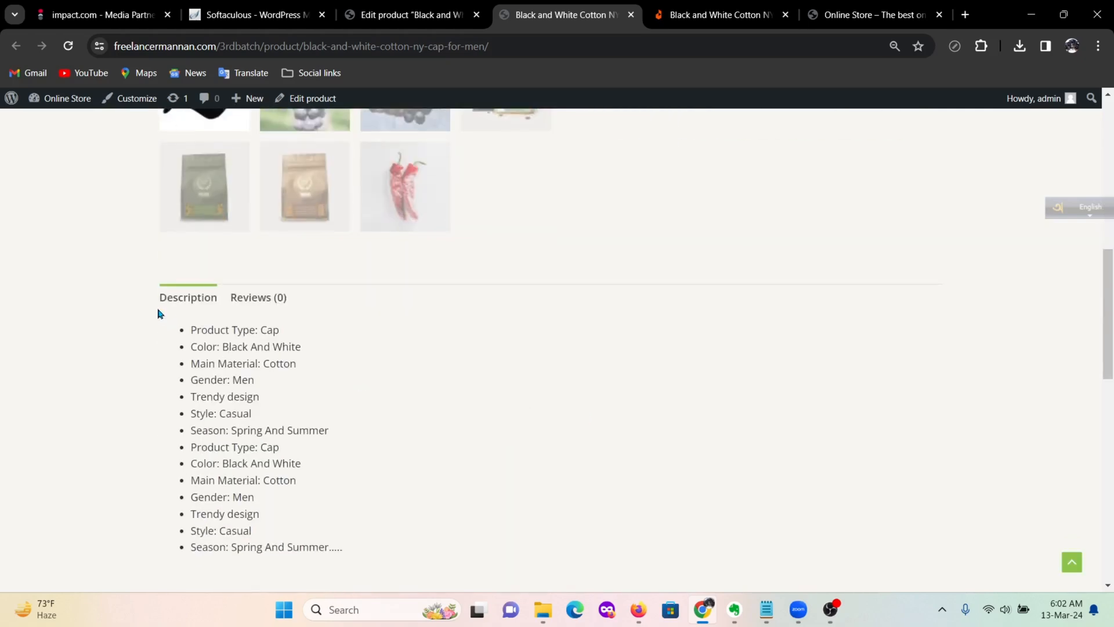
{"action": "left_click", "coordinate": [255, 299]}
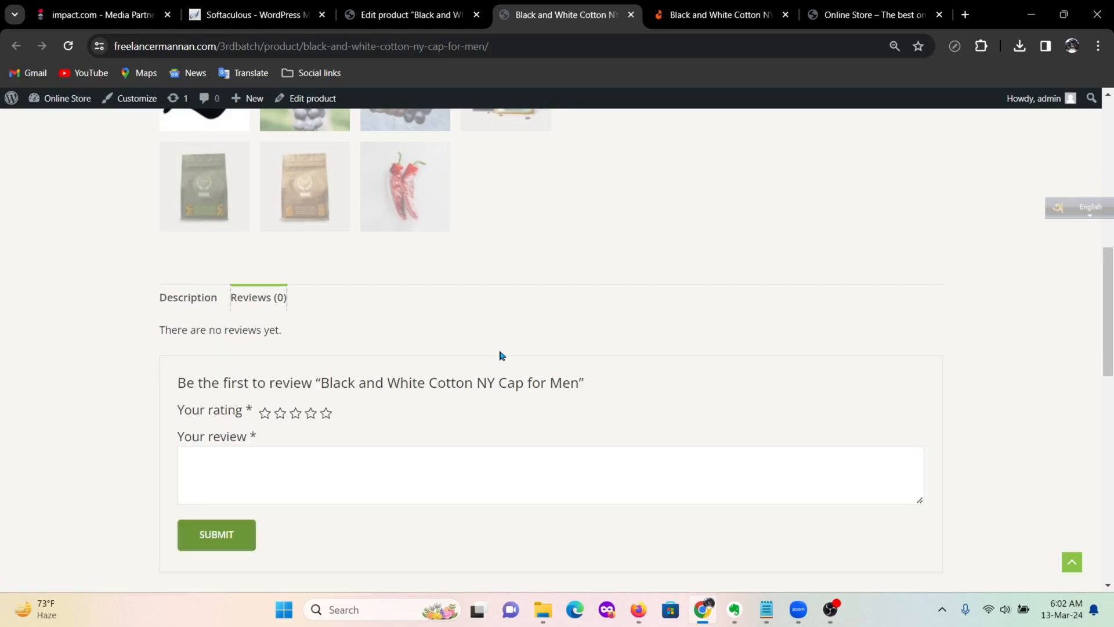
{"action": "scroll", "coordinate": [440, 410], "scroll_direction": "down", "scroll_amount": 1}
{"action": "scroll", "coordinate": [259, 411], "scroll_direction": "up", "scroll_amount": 5}
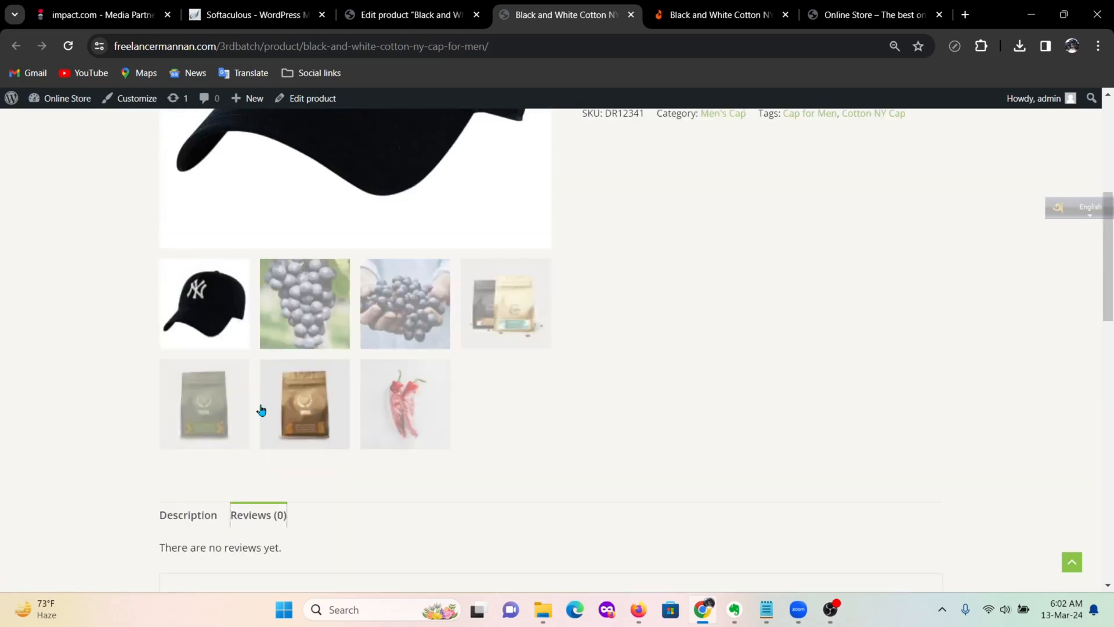
{"action": "left_click", "coordinate": [185, 517]}
{"action": "scroll", "coordinate": [990, 371], "scroll_direction": "up", "scroll_amount": 5}
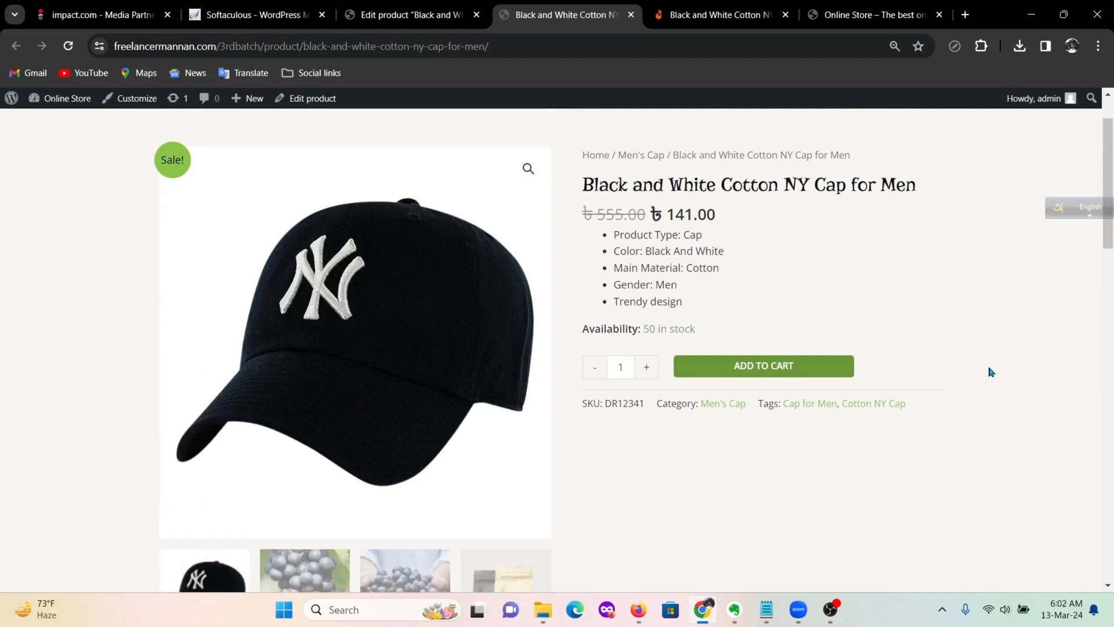